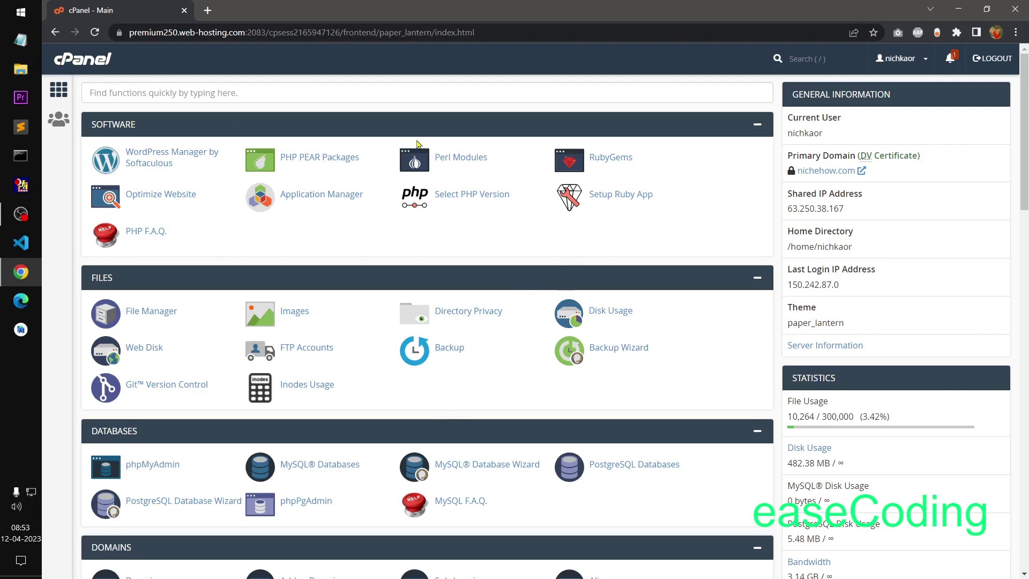
Step: Find Addon Domains with 'dom', check the xlhome.in entry, then return to the dashboard
left_click(329, 95)
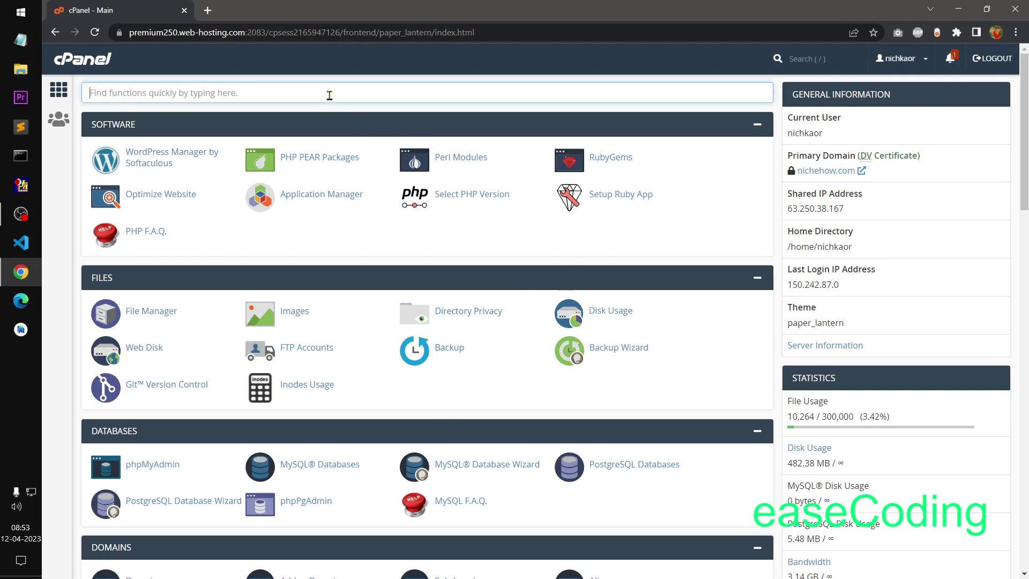
type("dom")
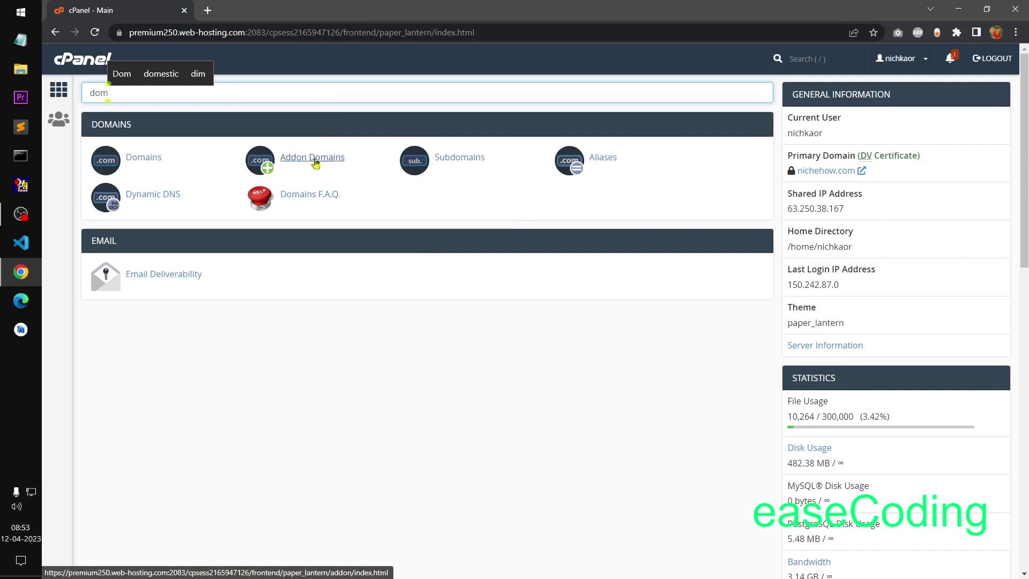
left_click(315, 163)
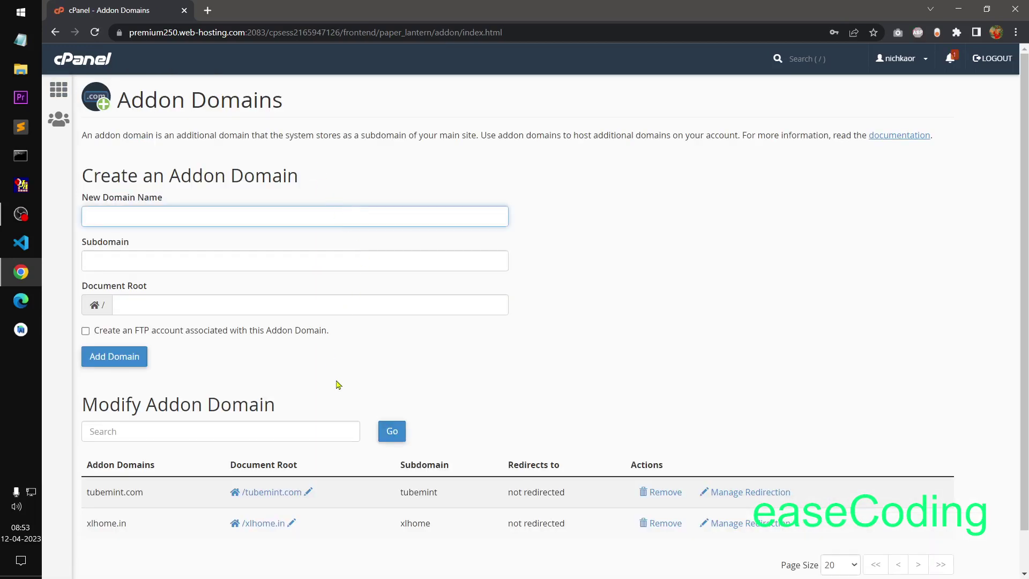
left_click(605, 351)
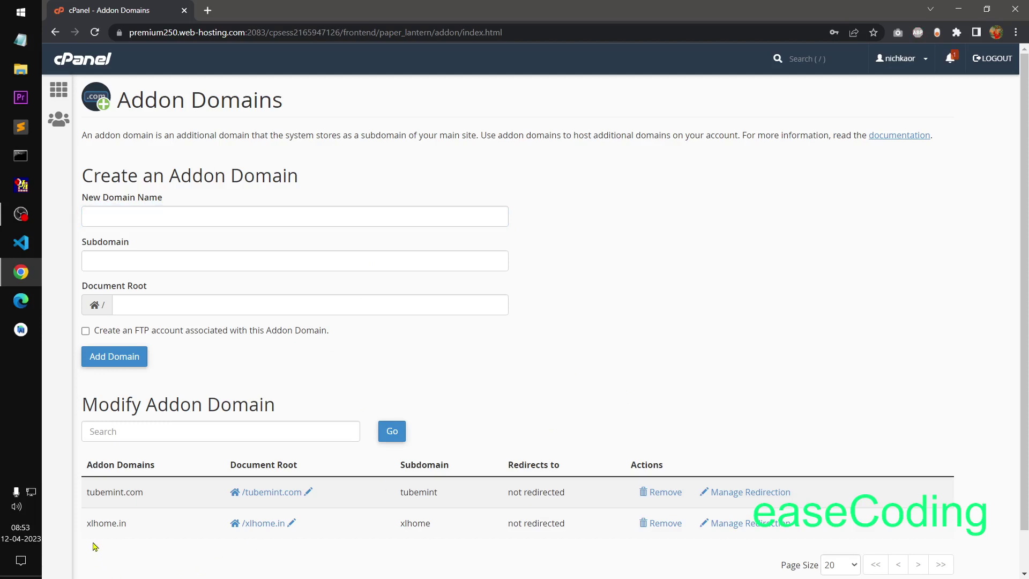
left_click_drag(86, 523, 133, 528)
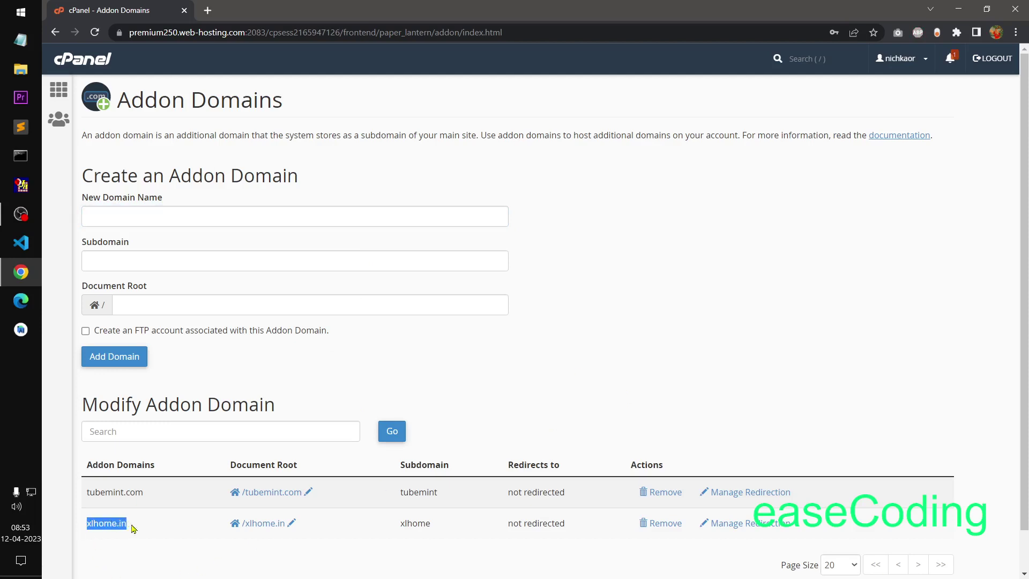
left_click(479, 388)
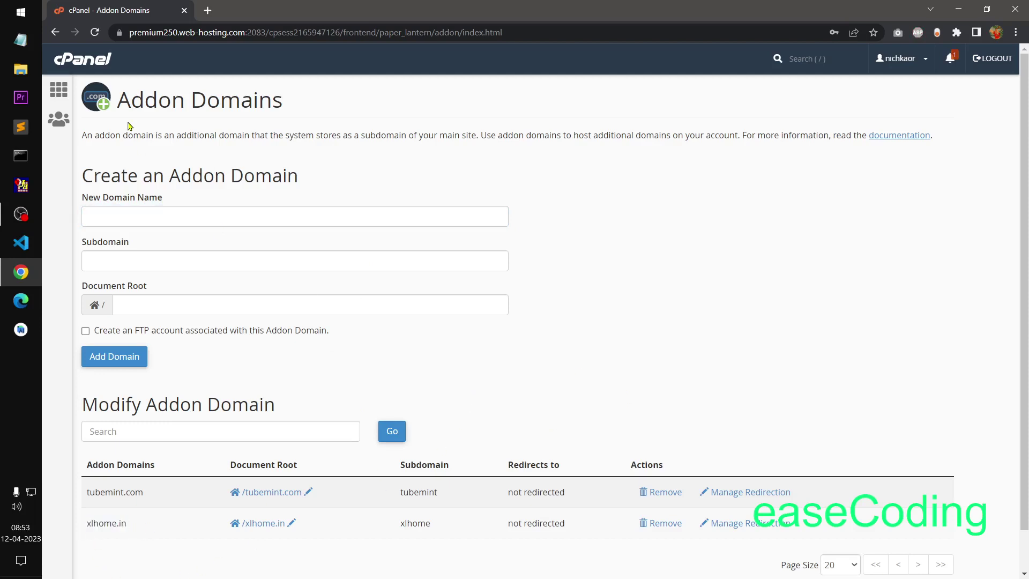
left_click(60, 91)
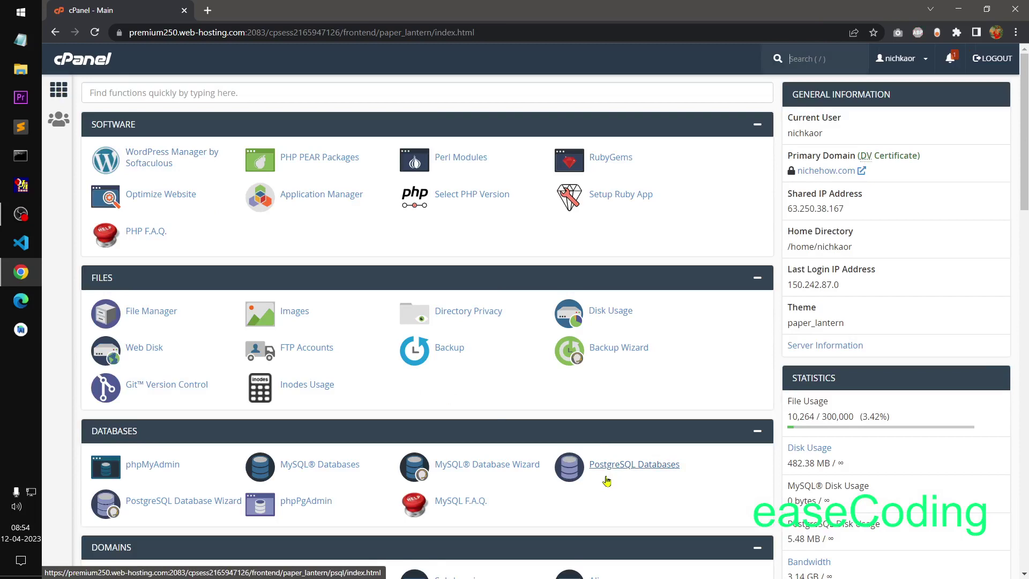
scroll(606, 481, "down", 15)
scroll(607, 480, "up", 15)
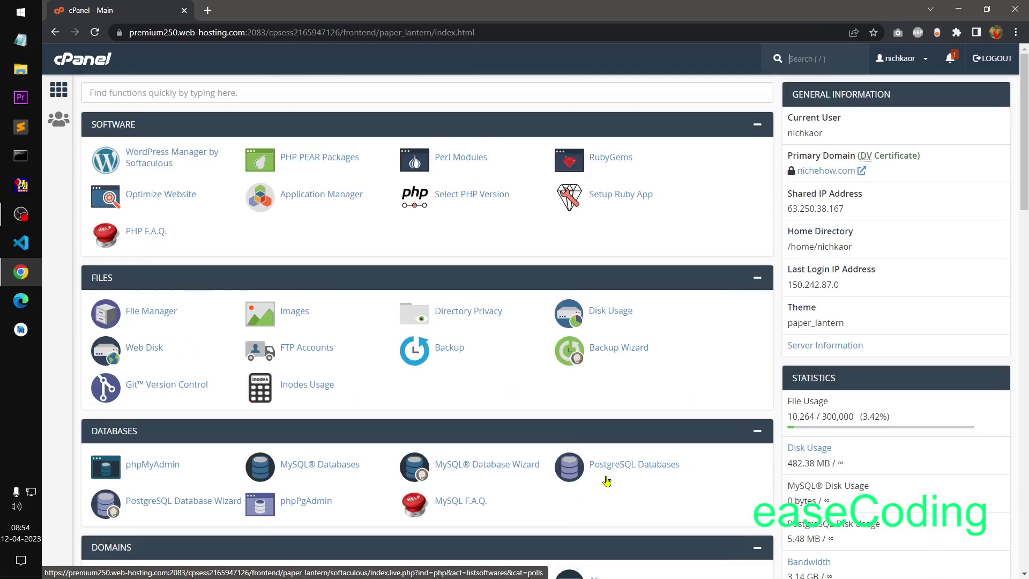
Step: Reopen Addon Domains and confirm xlhome.in uses the /xlhome.in document root
left_click(231, 97)
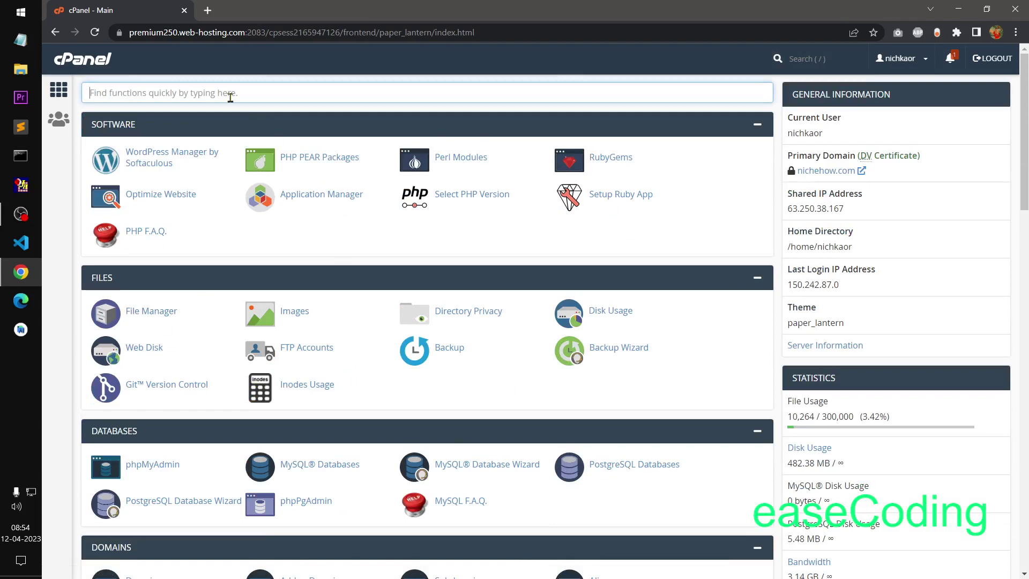
type("do")
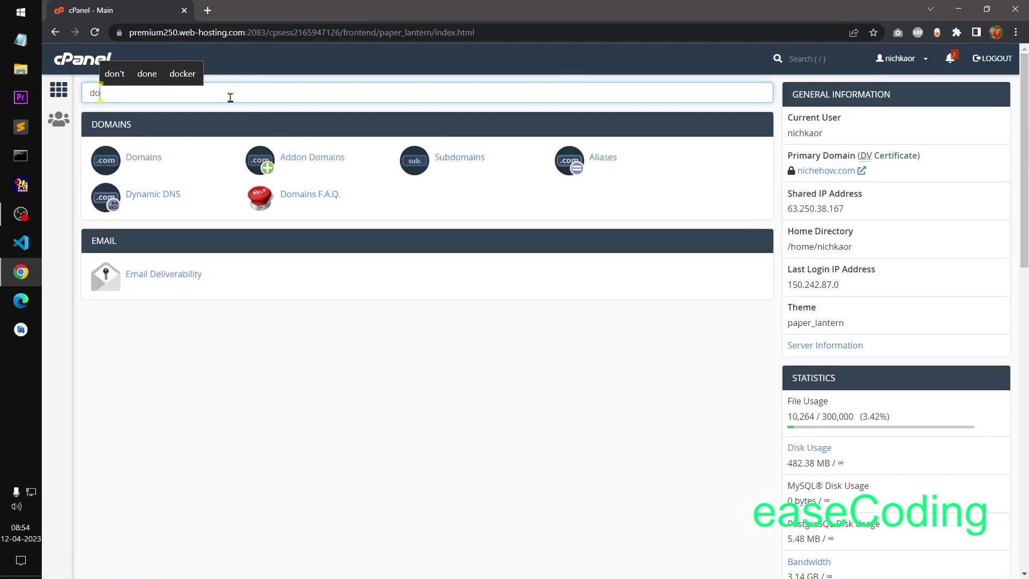
left_click(315, 162)
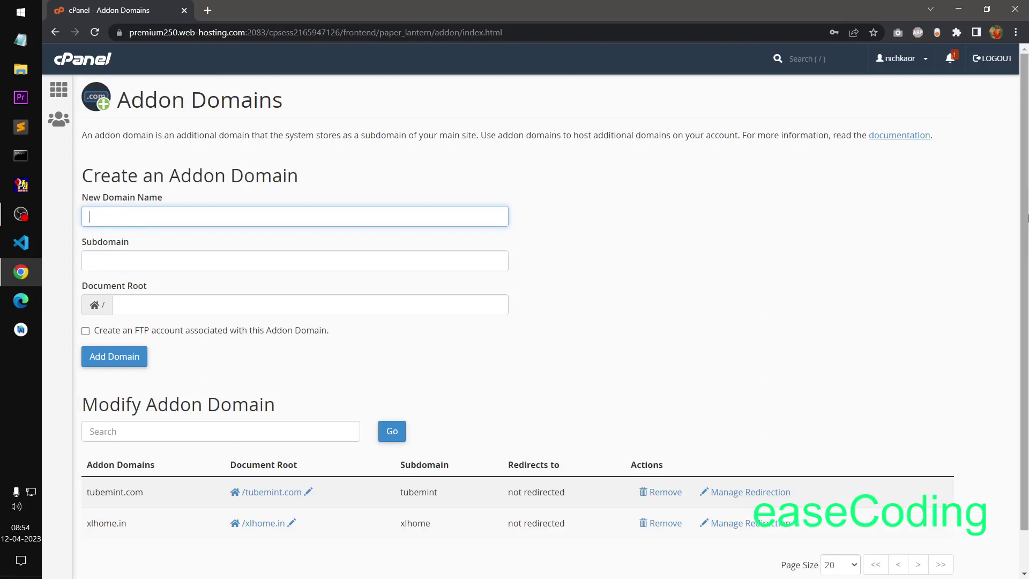
scroll(1021, 186, "down", 1)
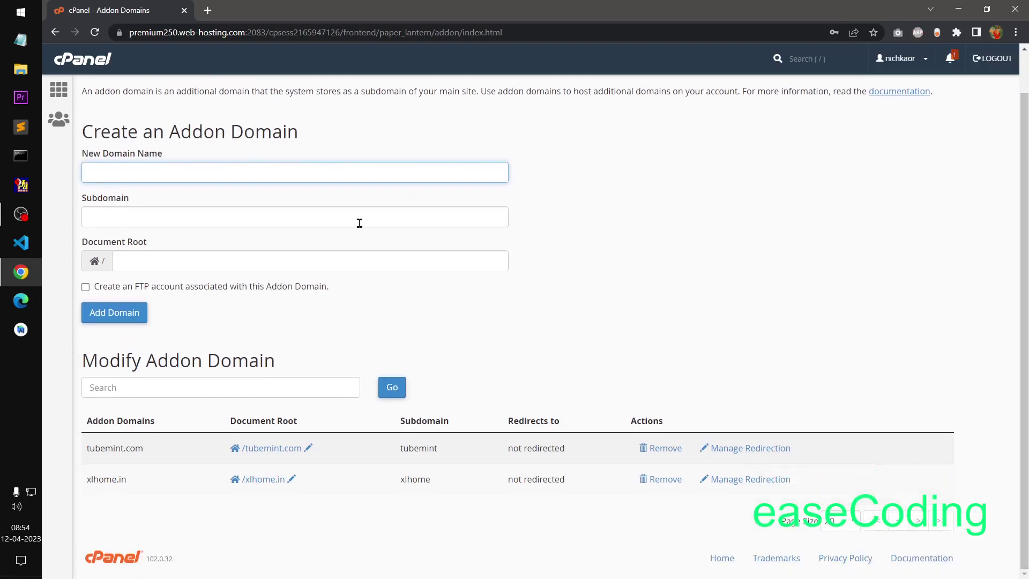
left_click(663, 345)
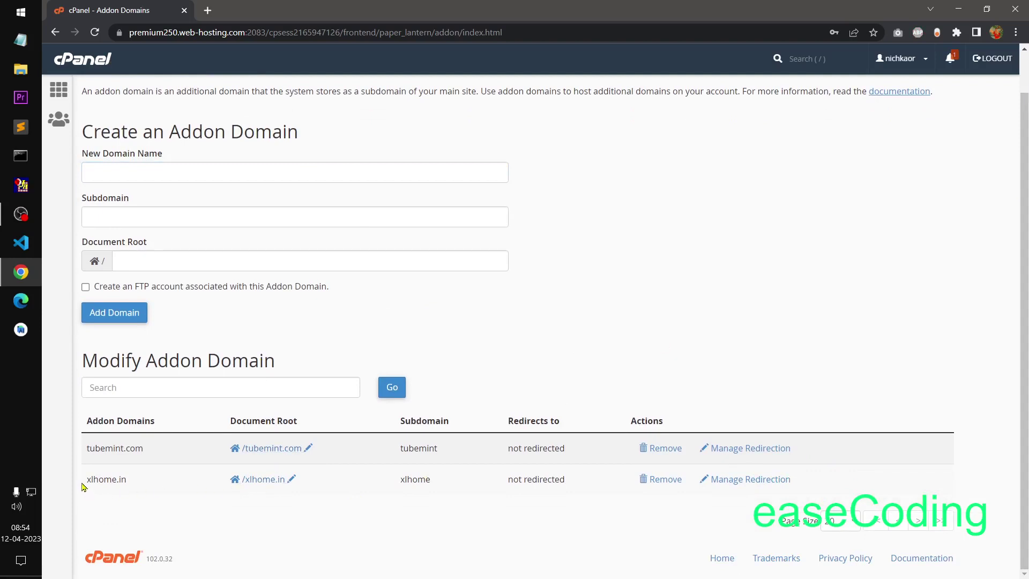
left_click_drag(83, 486, 128, 485)
left_click(190, 512)
left_click_drag(219, 484, 298, 479)
left_click(510, 380)
Step: Open File Manager in a new tab, view the xlhome.in folder, then close that tab
left_click(59, 89)
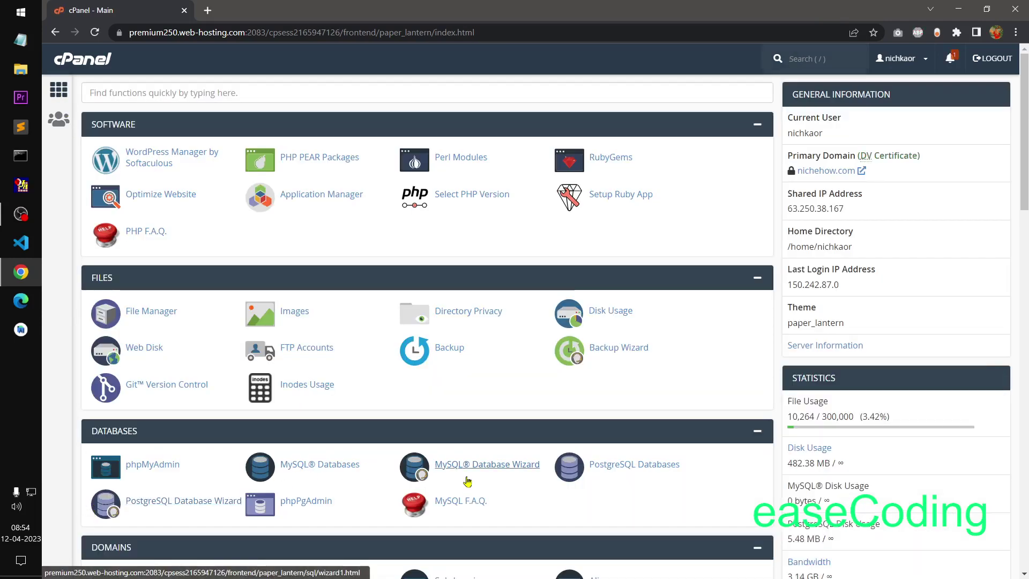
right_click(148, 309)
key("Escape")
left_click(178, 322)
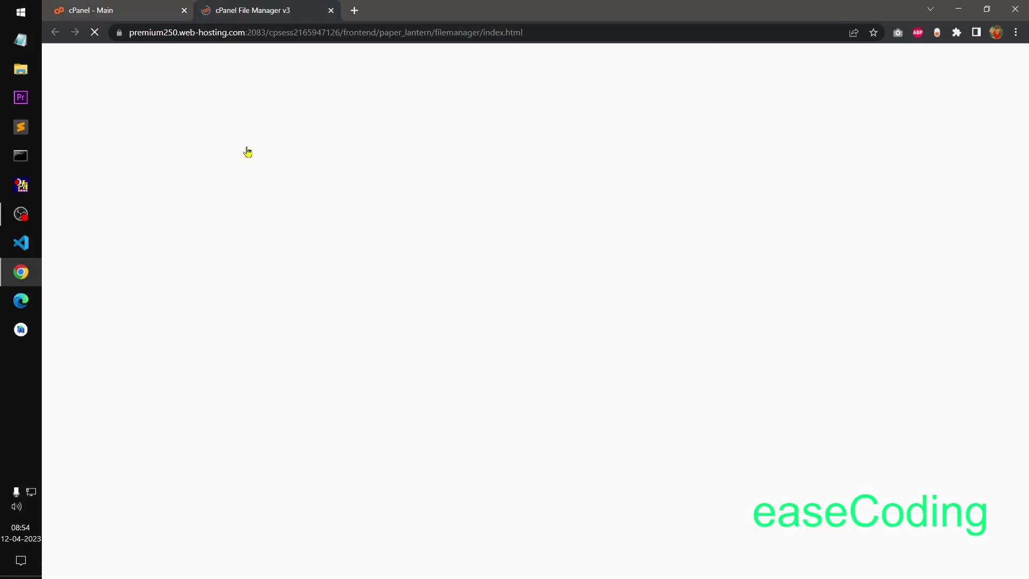
scroll(140, 286, "down", 2)
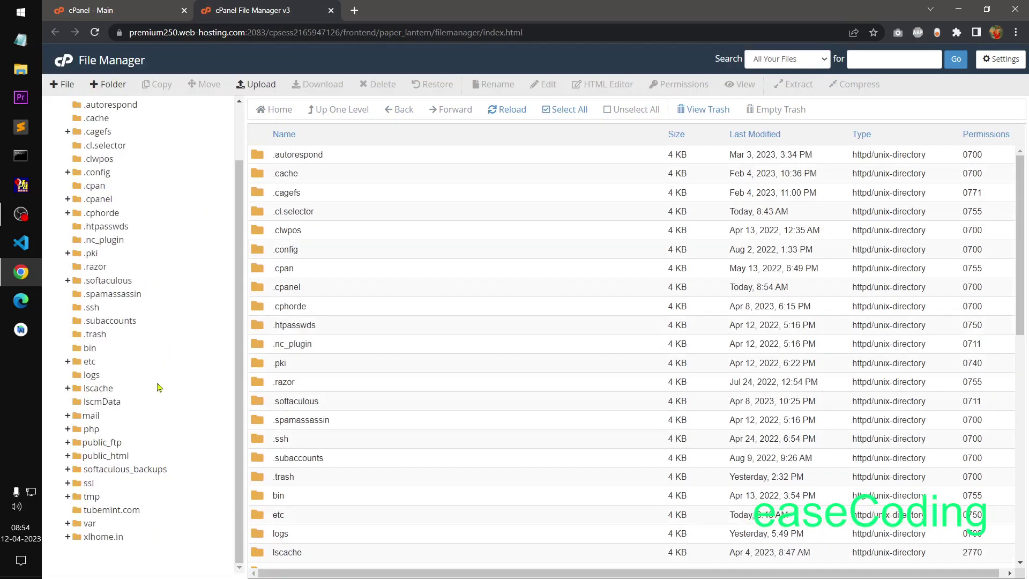
left_click(112, 536)
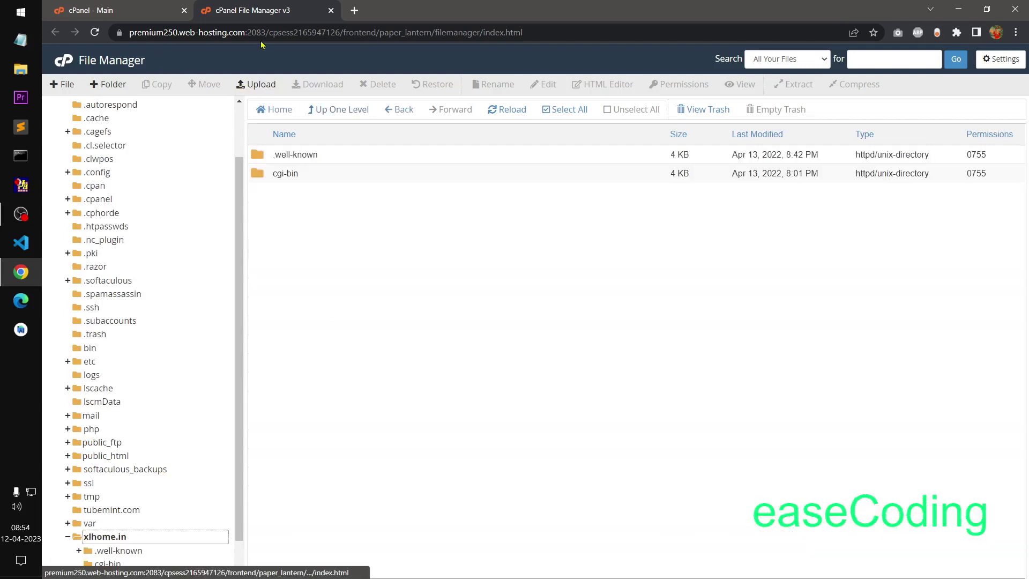
left_click(331, 10)
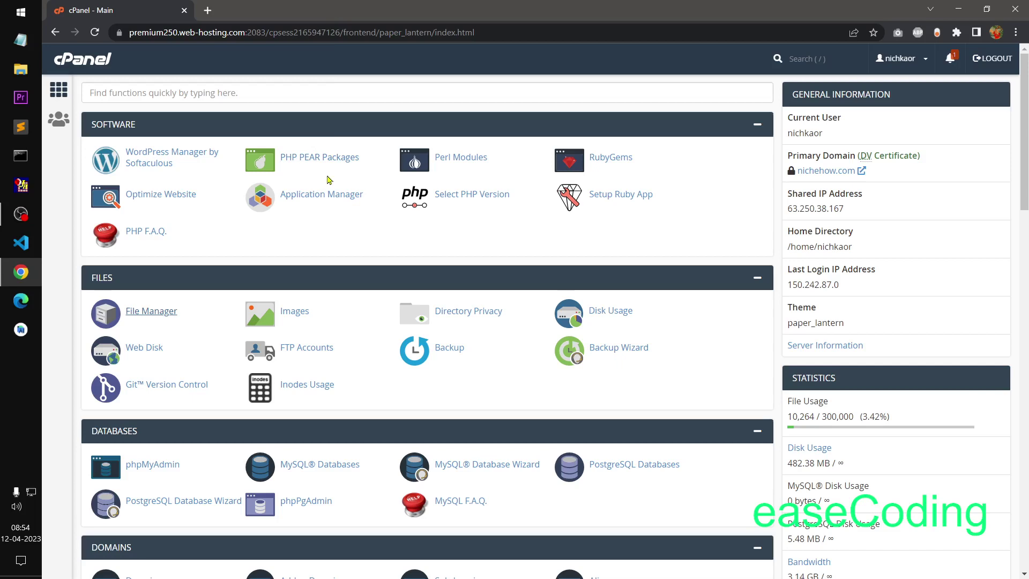
Step: Reopen File Manager and confirm xlhome.in holds only .well-known and cgi-bin
right_click(153, 313)
left_click(179, 323)
left_click(263, 11)
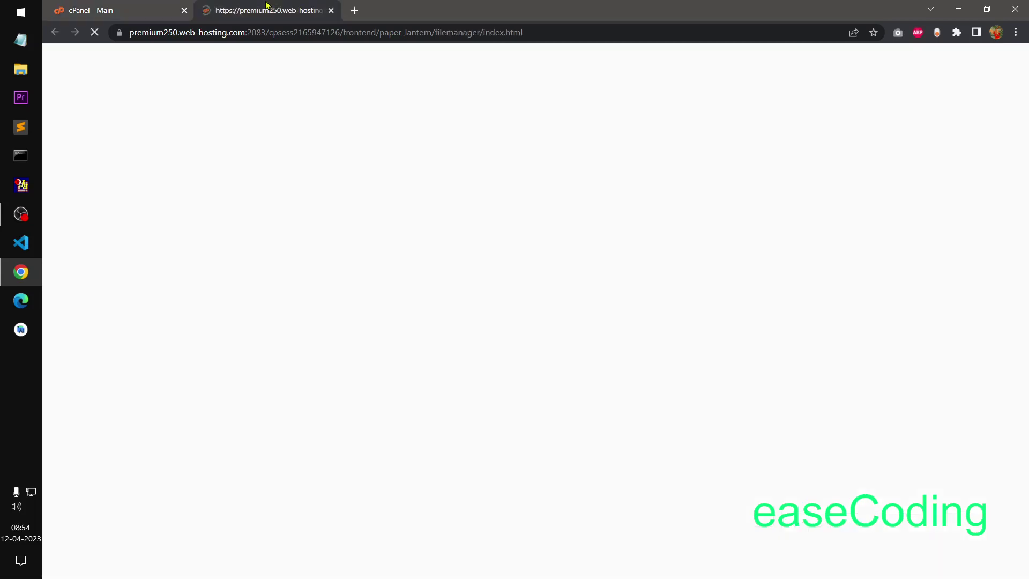
scroll(145, 430, "down", 1)
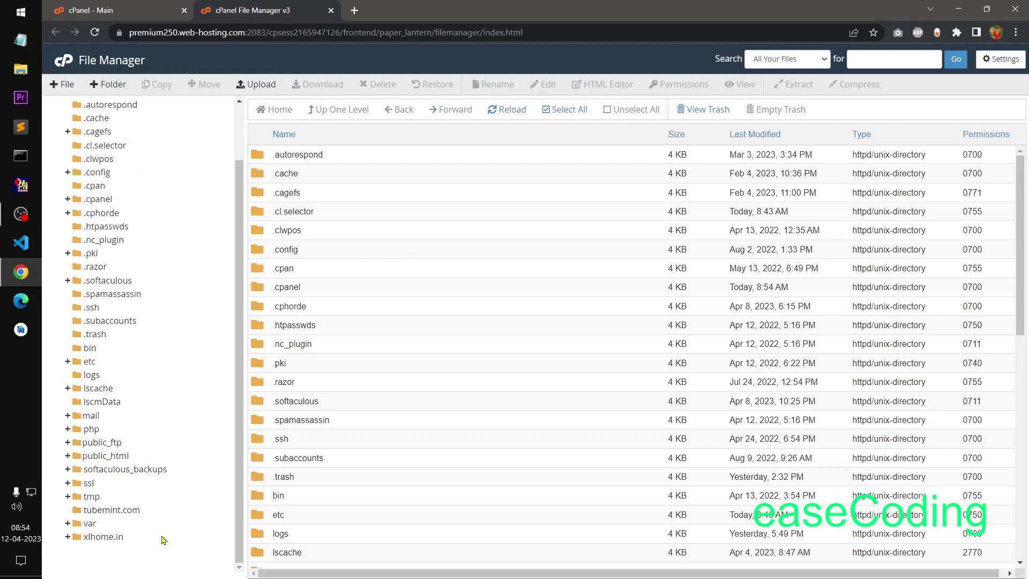
left_click(98, 536)
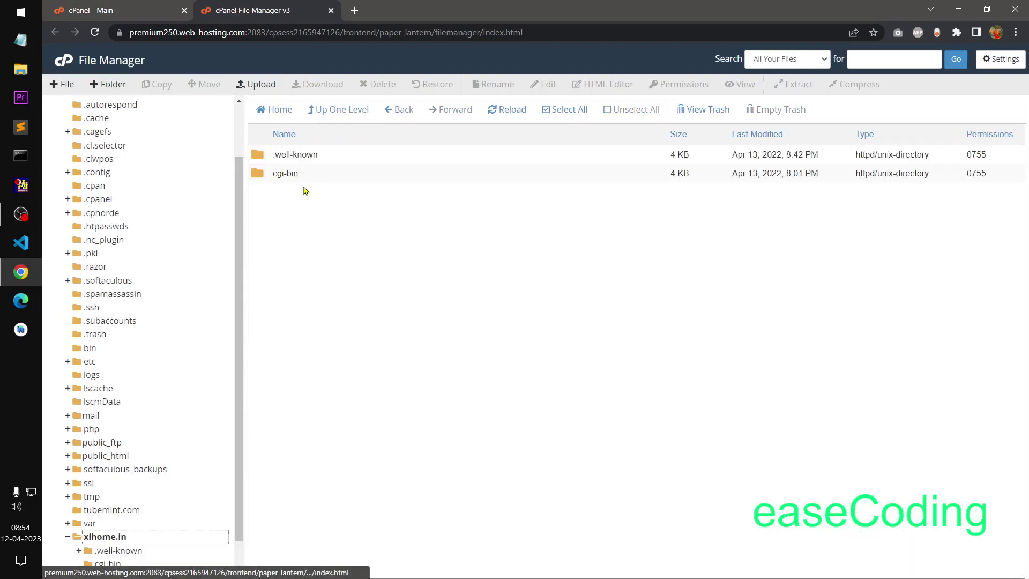
left_click(113, 6)
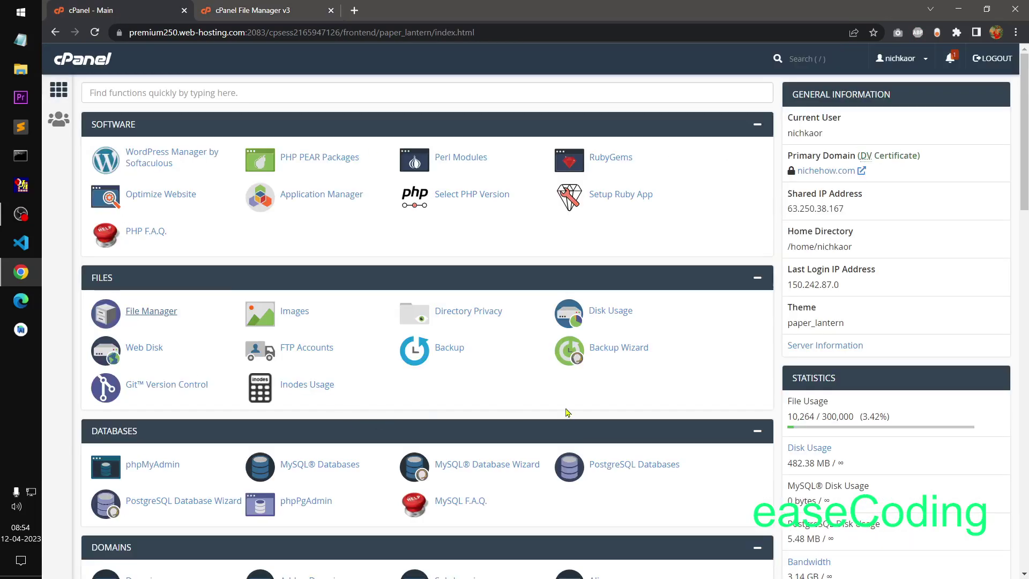
Step: Open the SSL/TLS Status page through the 'ssl' function search
left_click(323, 99)
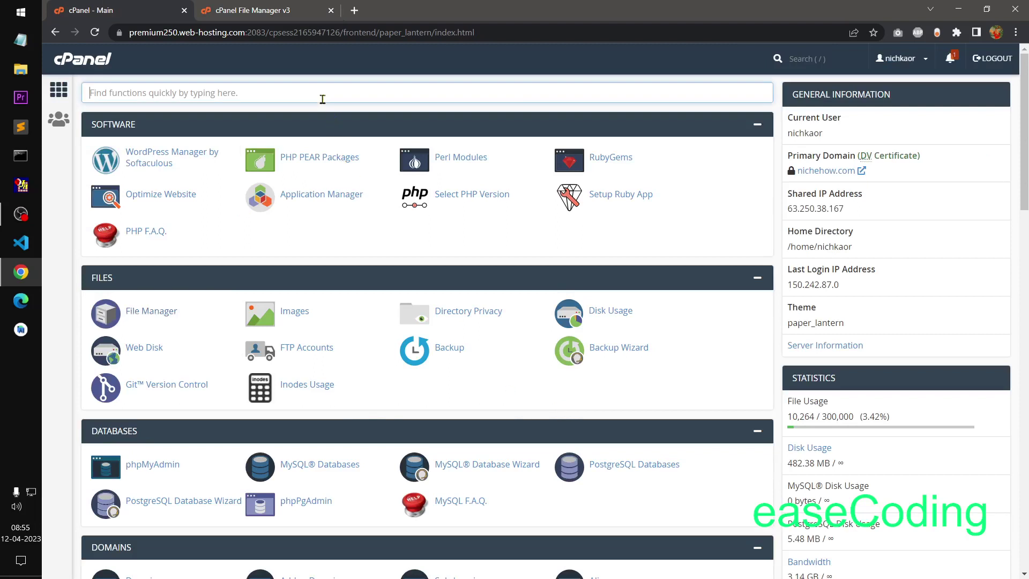
type("ssl")
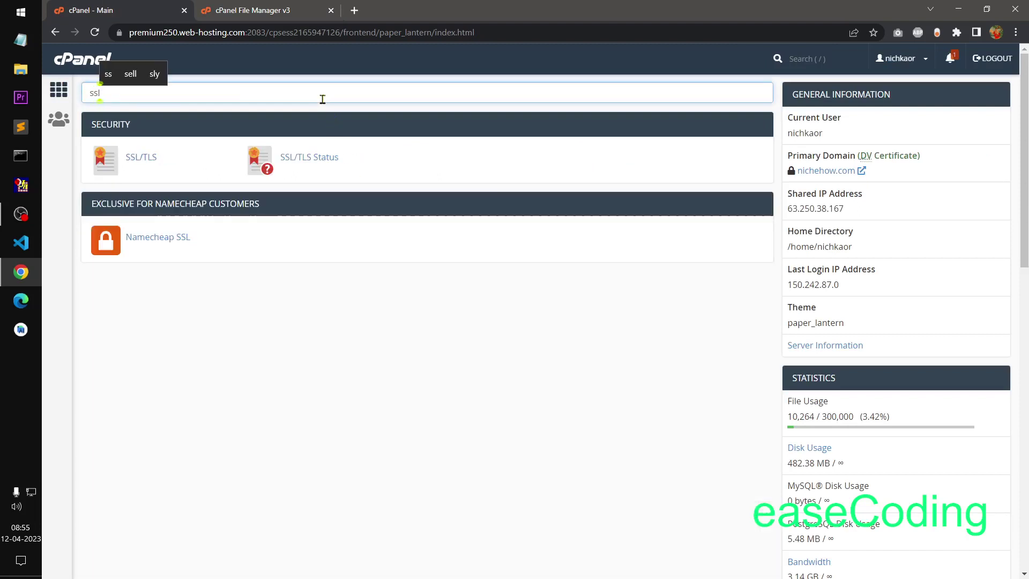
left_click(288, 160)
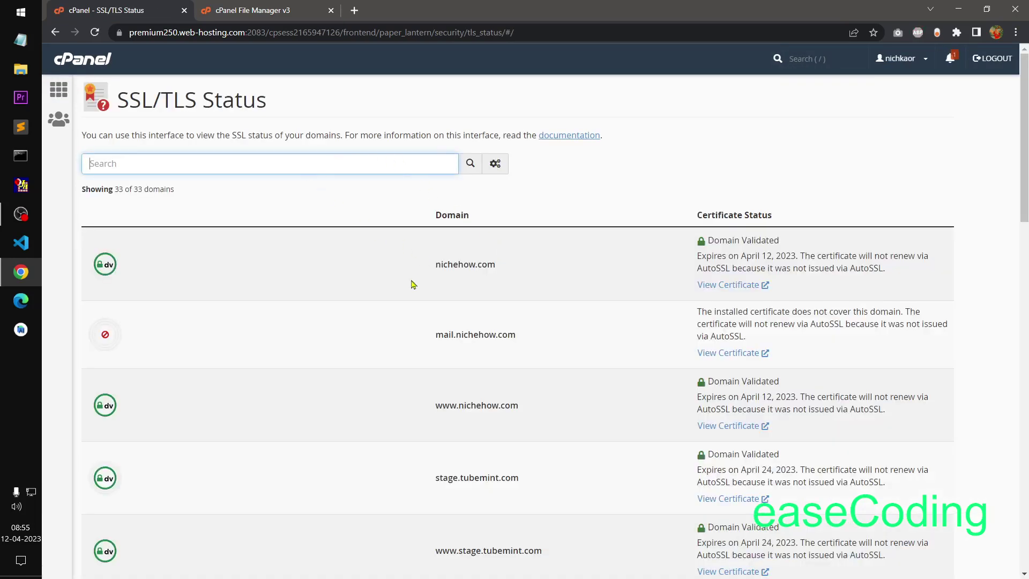
scroll(497, 362, "down", 15)
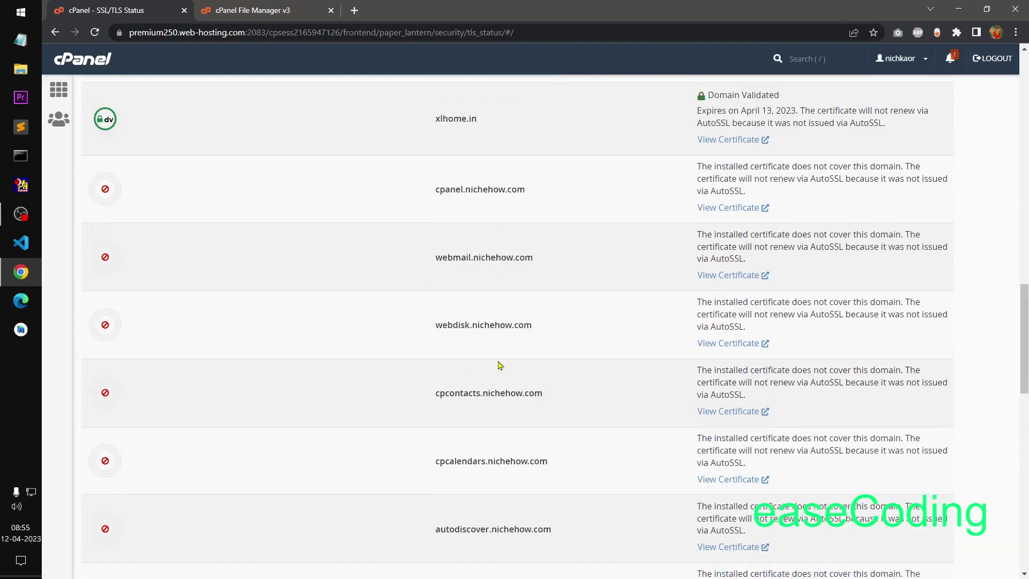
scroll(499, 364, "up", 8)
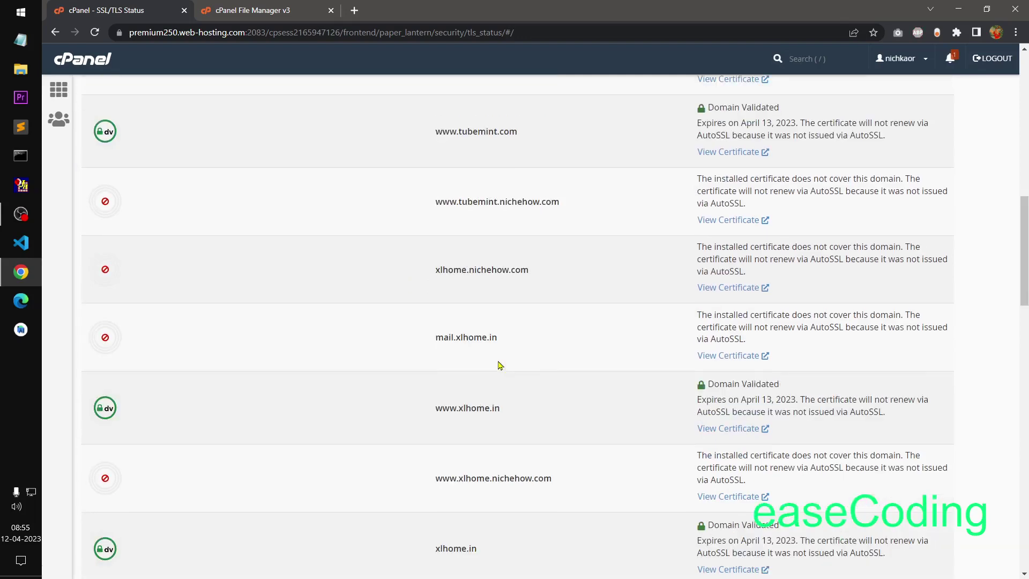
scroll(498, 365, "up", 8)
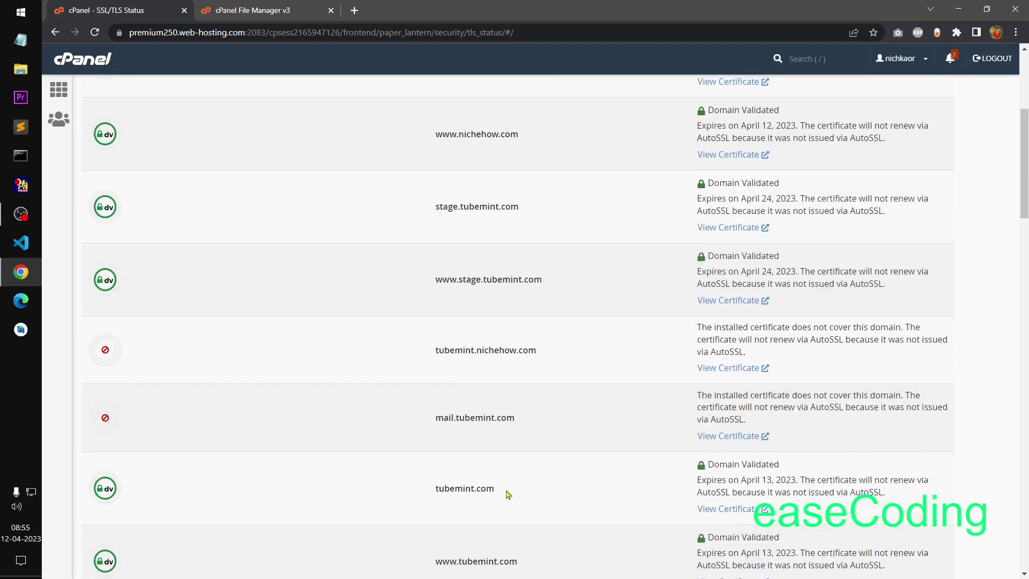
scroll(471, 428, "up", 5)
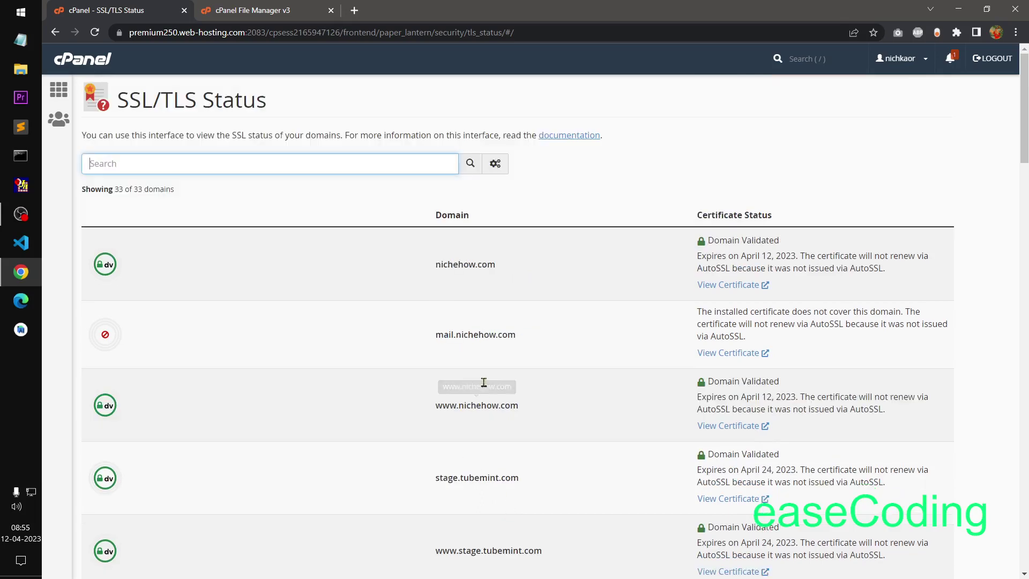
left_click(256, 165)
type("xl")
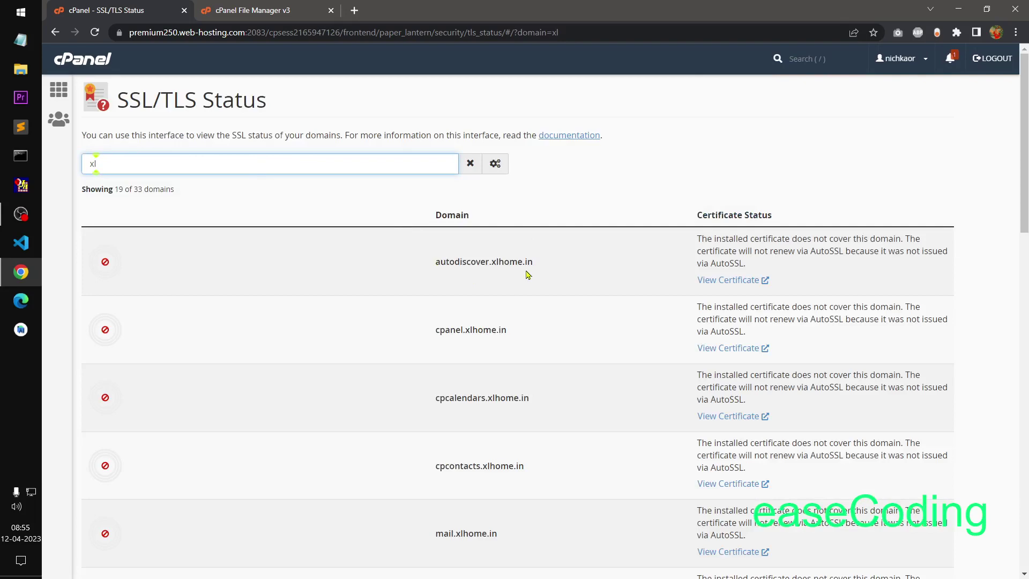
left_click_drag(465, 330, 512, 335)
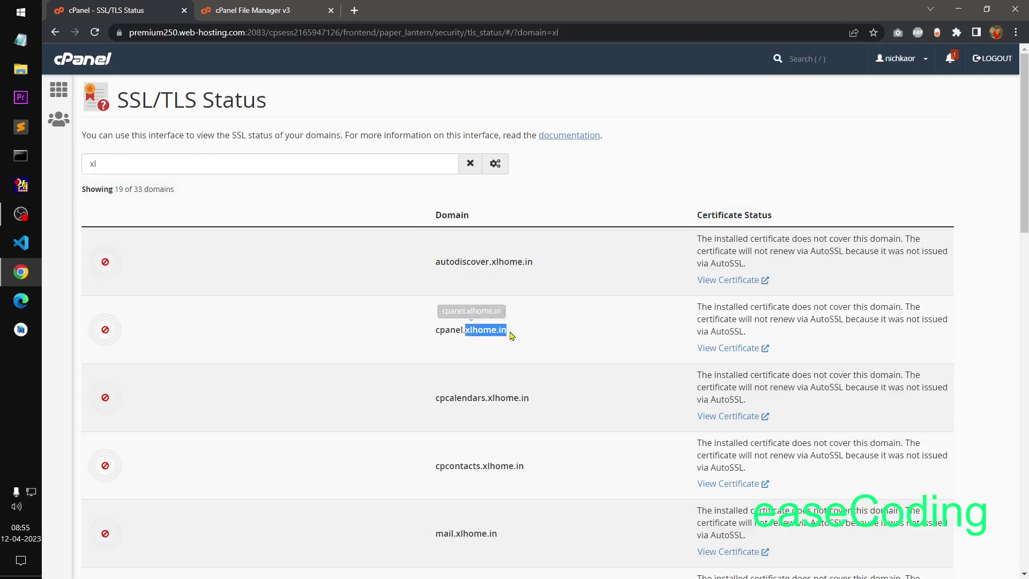
left_click(564, 343)
scroll(1023, 230, "down", 3)
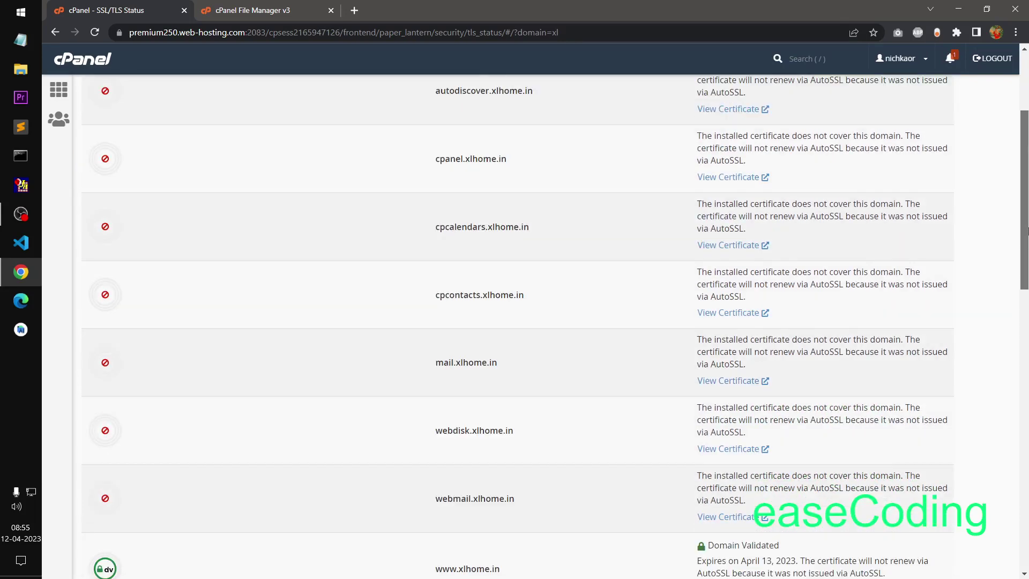
left_click_drag(1026, 230, 1026, 286)
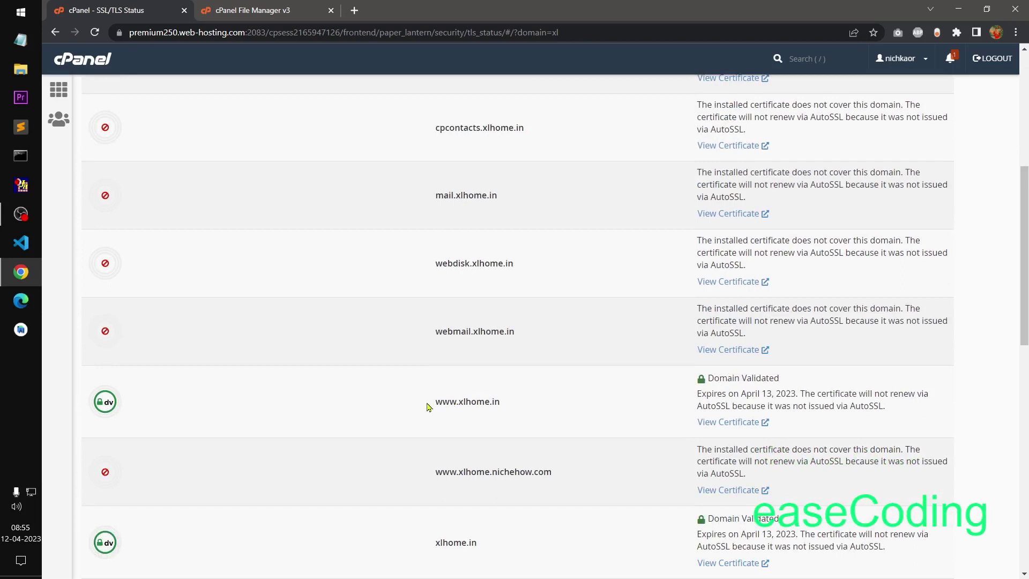
left_click_drag(426, 402, 529, 407)
left_click_drag(409, 556, 506, 555)
left_click(552, 539)
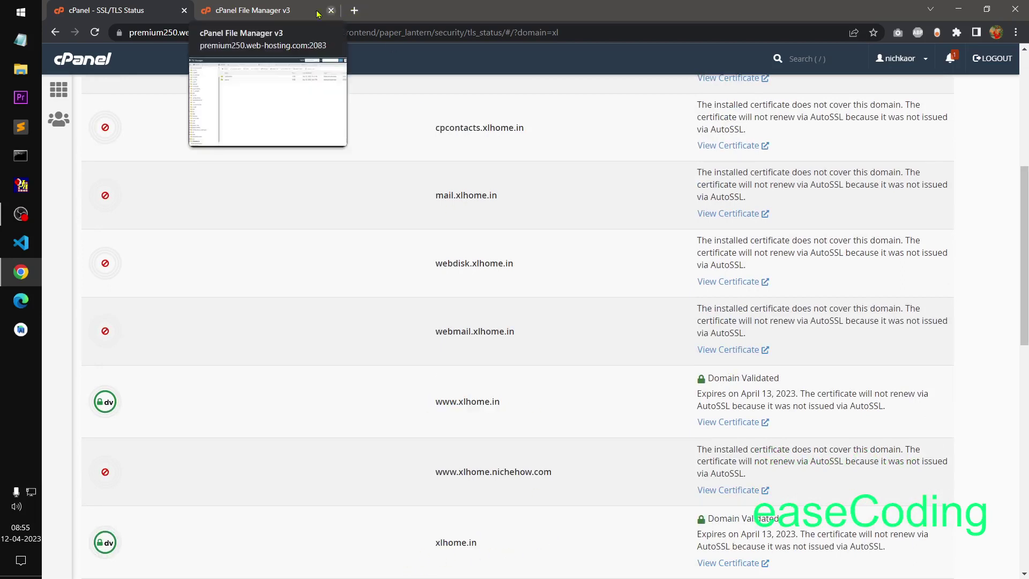
Step: Close the File Manager tab, filter functions by 'soft', and open Softaculous Apps Installer
left_click(265, 9)
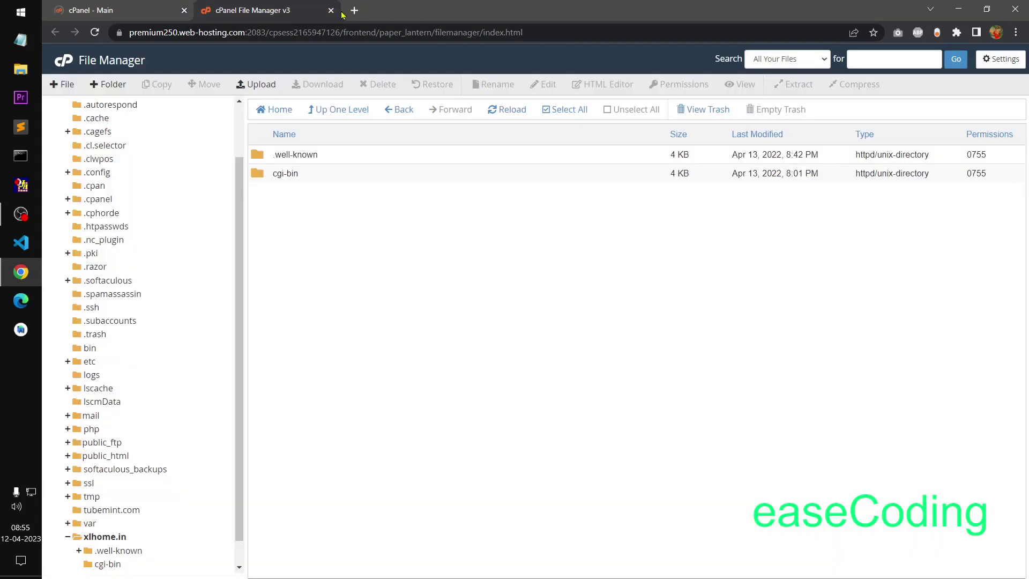
left_click(330, 10)
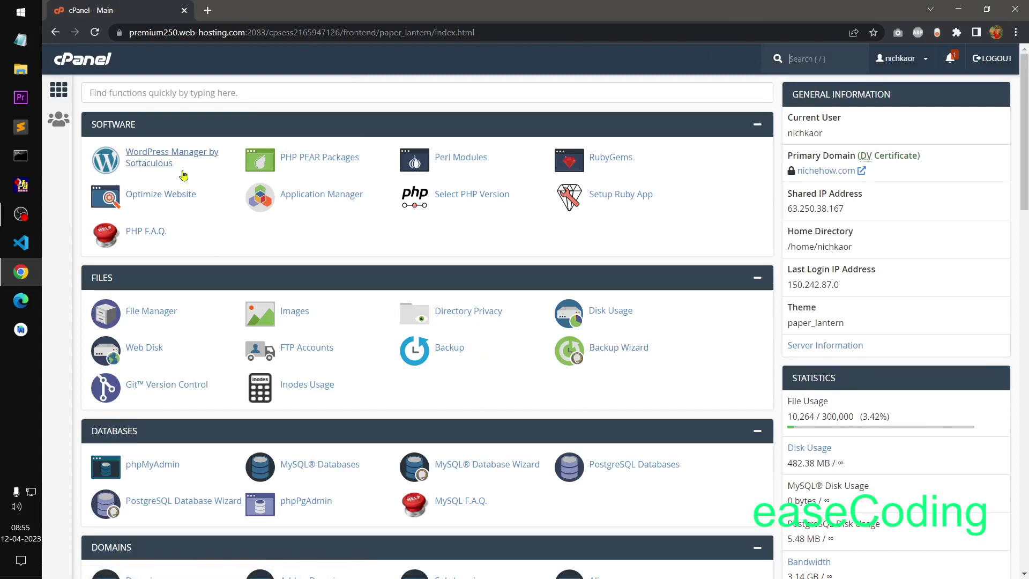
key("/")
left_click(298, 97)
type("s")
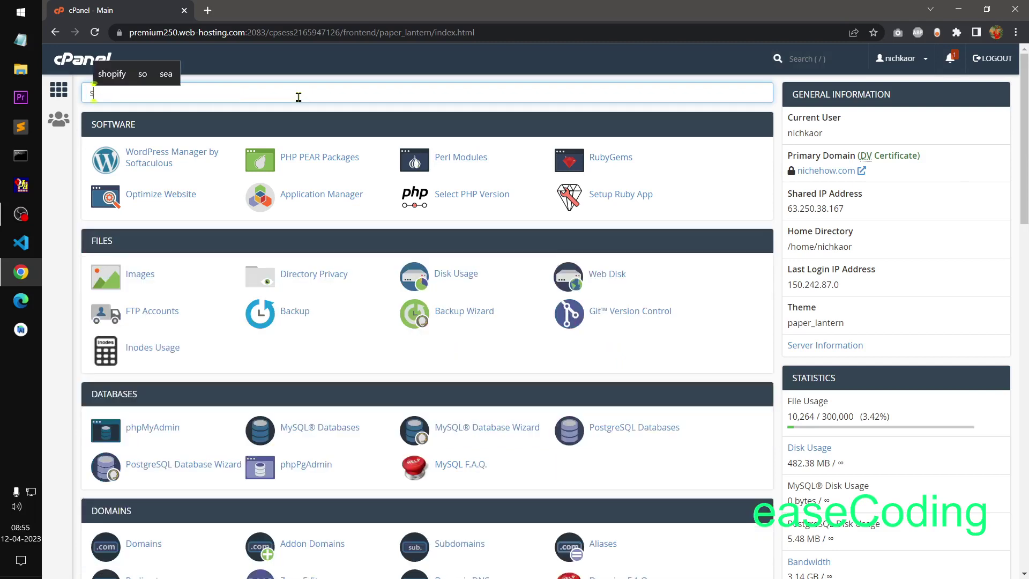
type("oft")
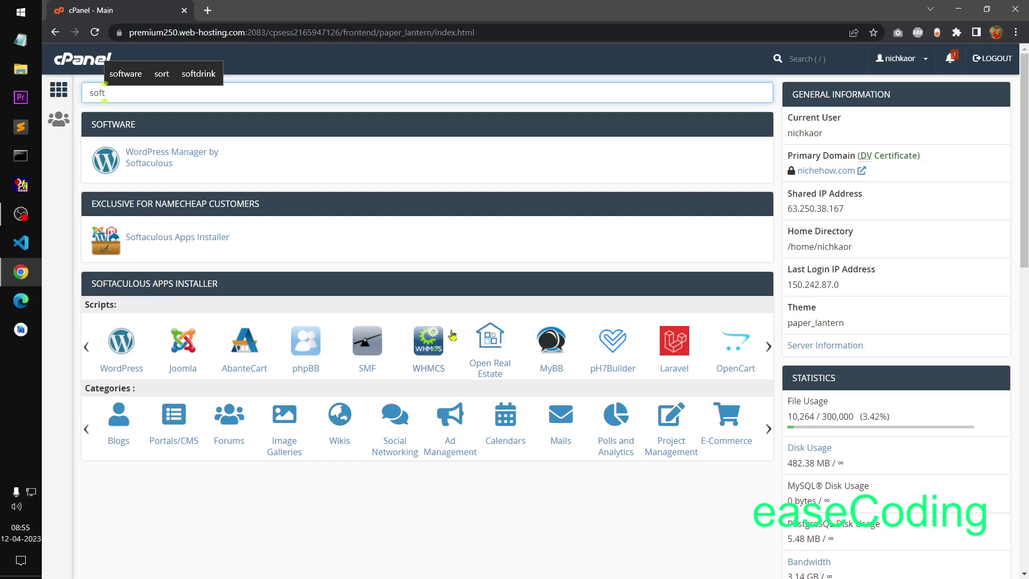
left_click(768, 347)
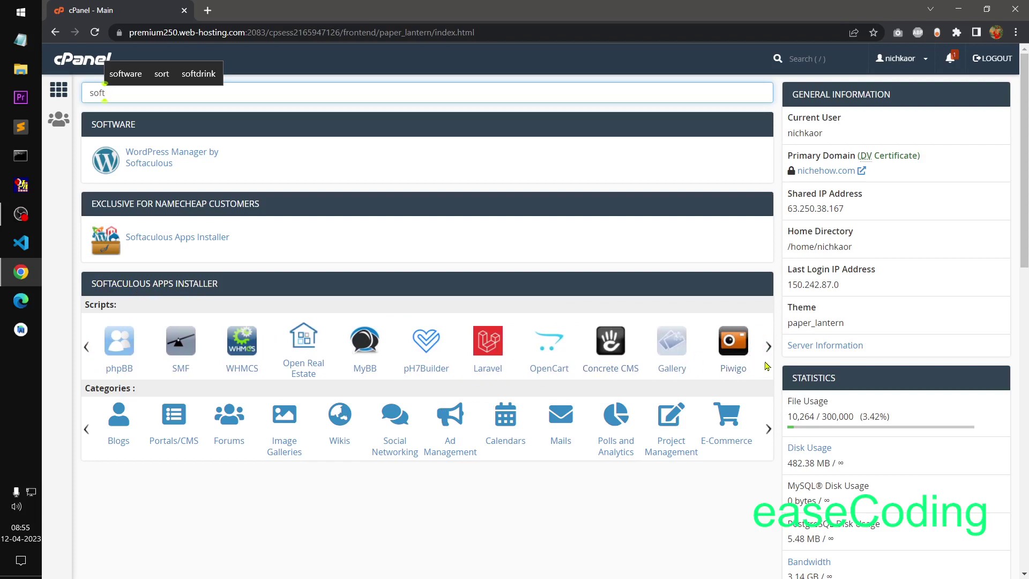
left_click(86, 347)
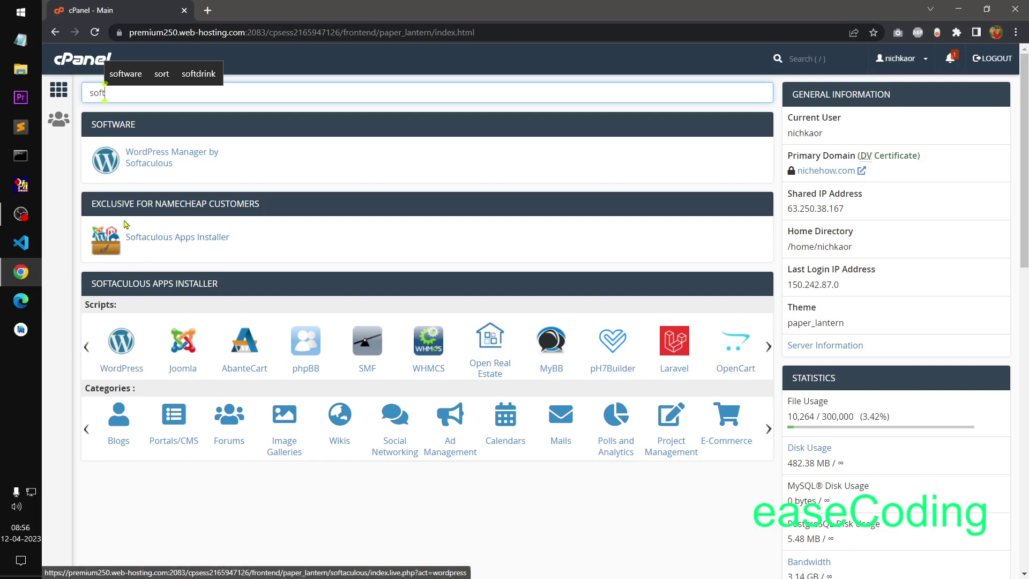
left_click(160, 238)
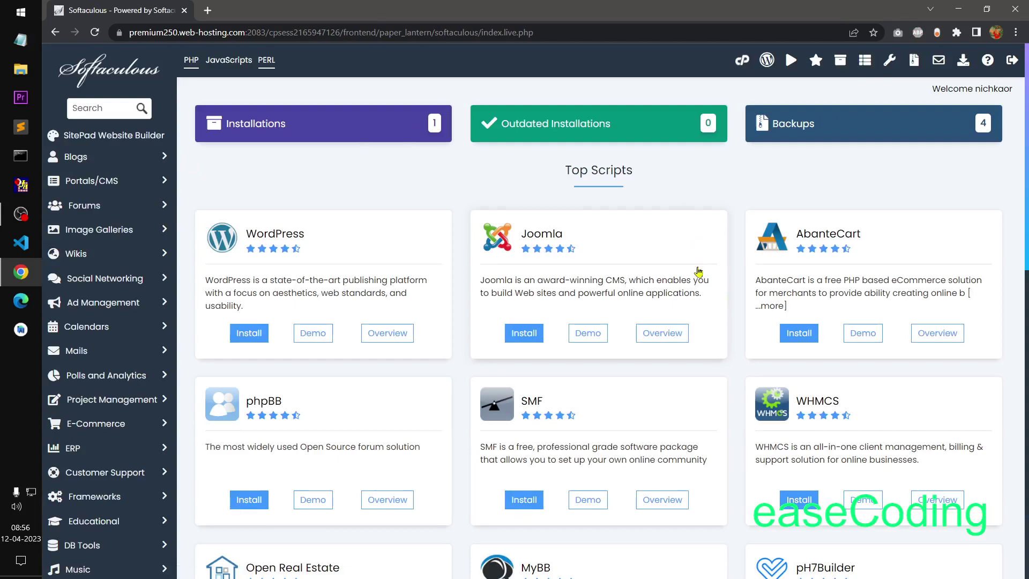
Step: Browse the Top Scripts, then search the script list for 'drup'
scroll(1019, 263, "down", 4)
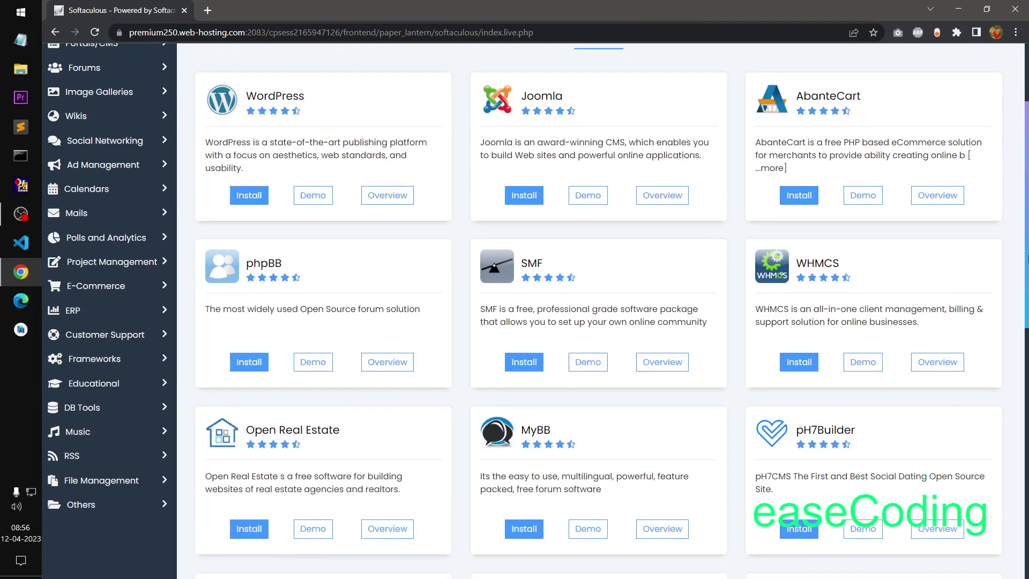
scroll(1018, 263, "down", 10)
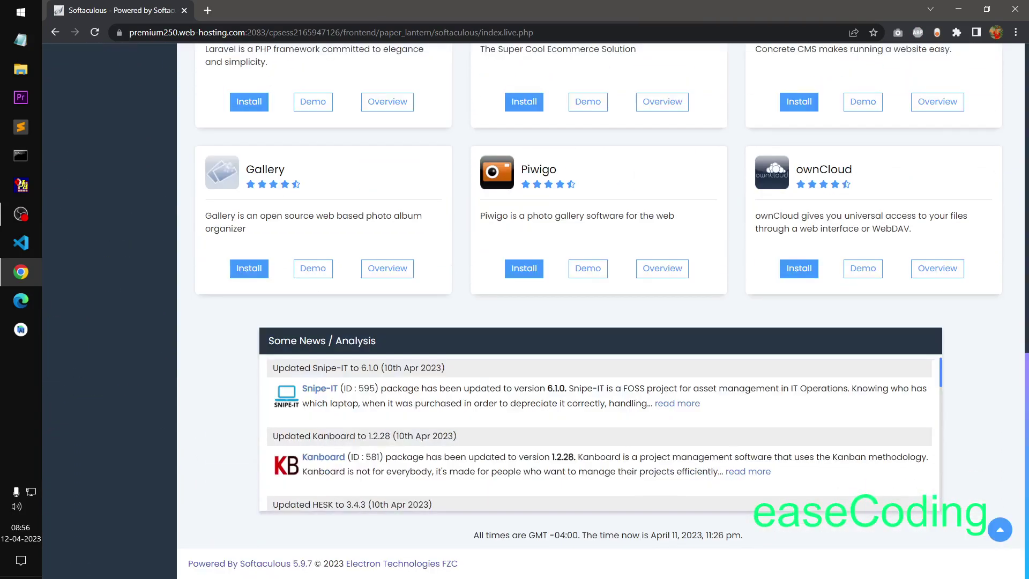
scroll(1019, 263, "up", 10)
scroll(459, 138, "up", 5)
left_click(97, 111)
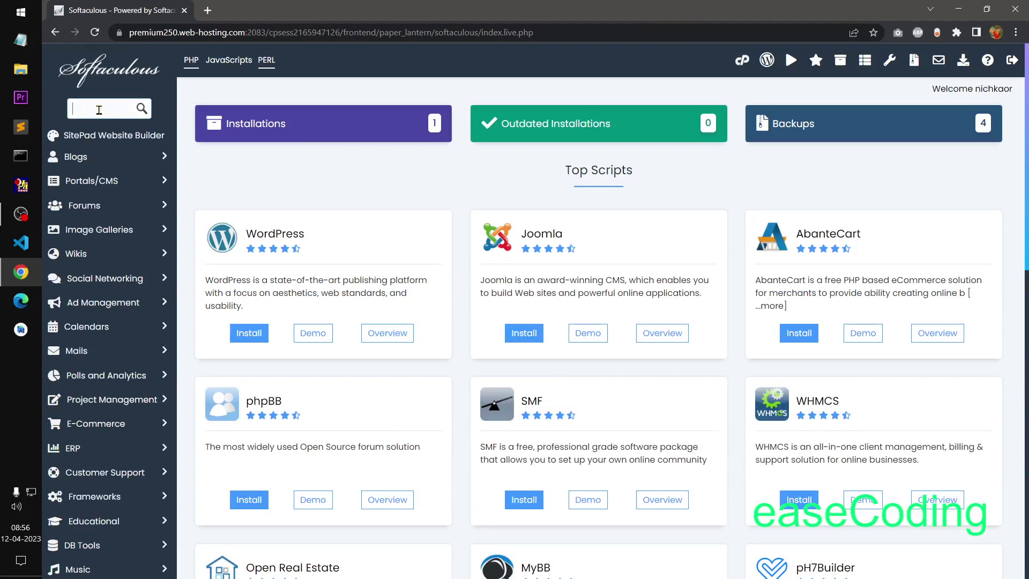
type("drup")
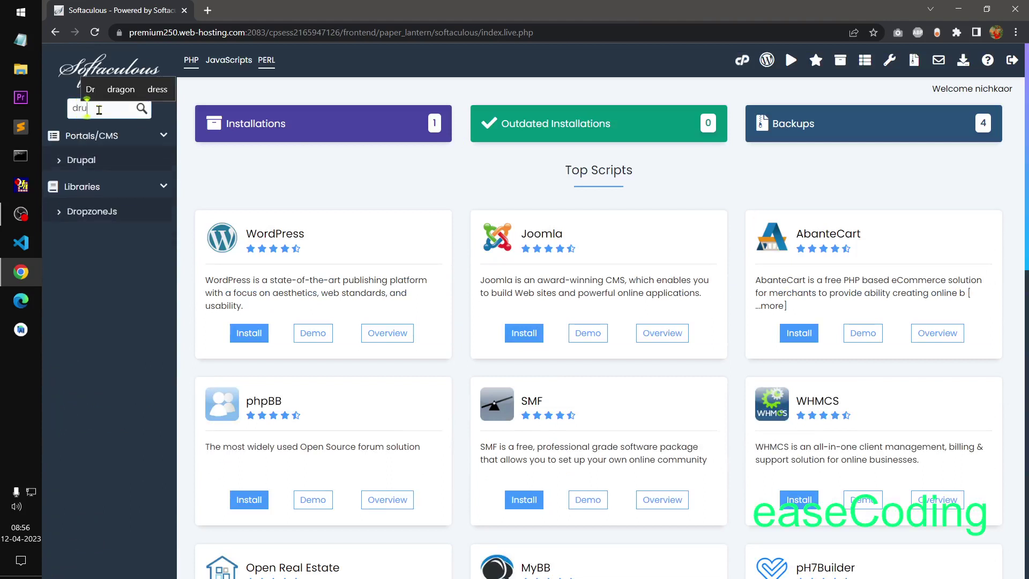
Step: Open Drupal's page and browse its screenshots, demo, ratings and reviews
left_click(81, 161)
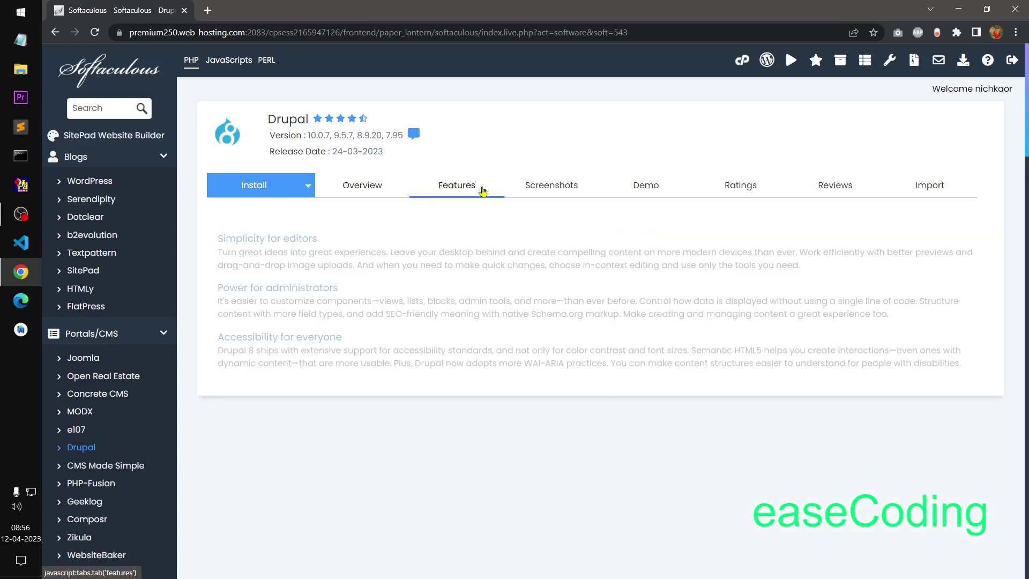
left_click(557, 185)
left_click(651, 186)
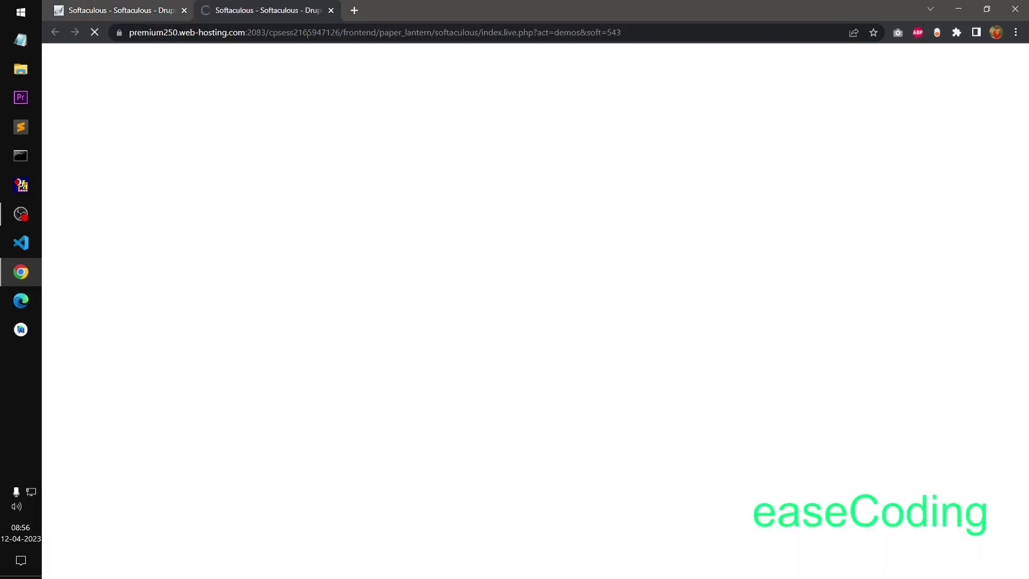
key("ctrl+w")
left_click(726, 195)
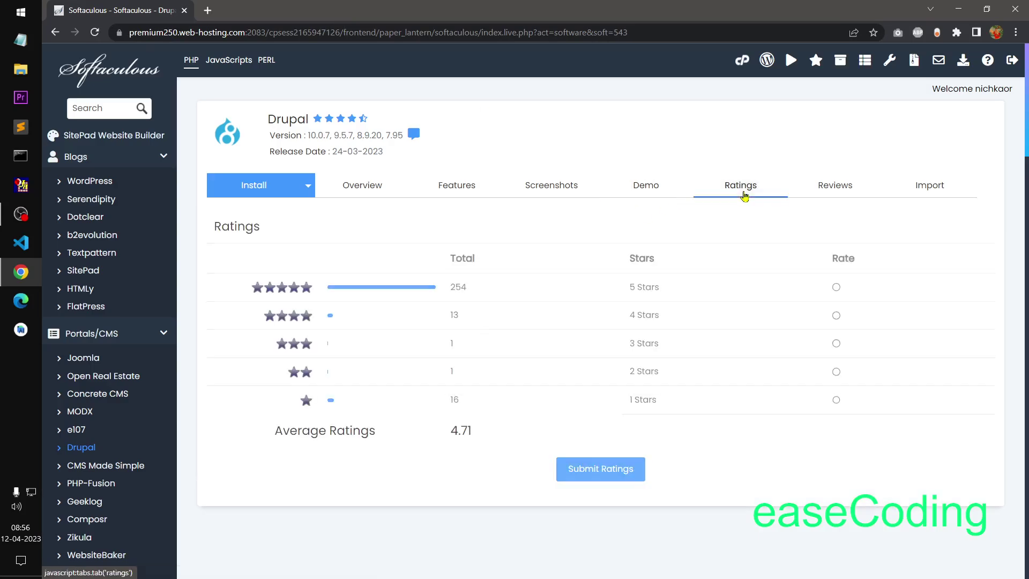
left_click(848, 193)
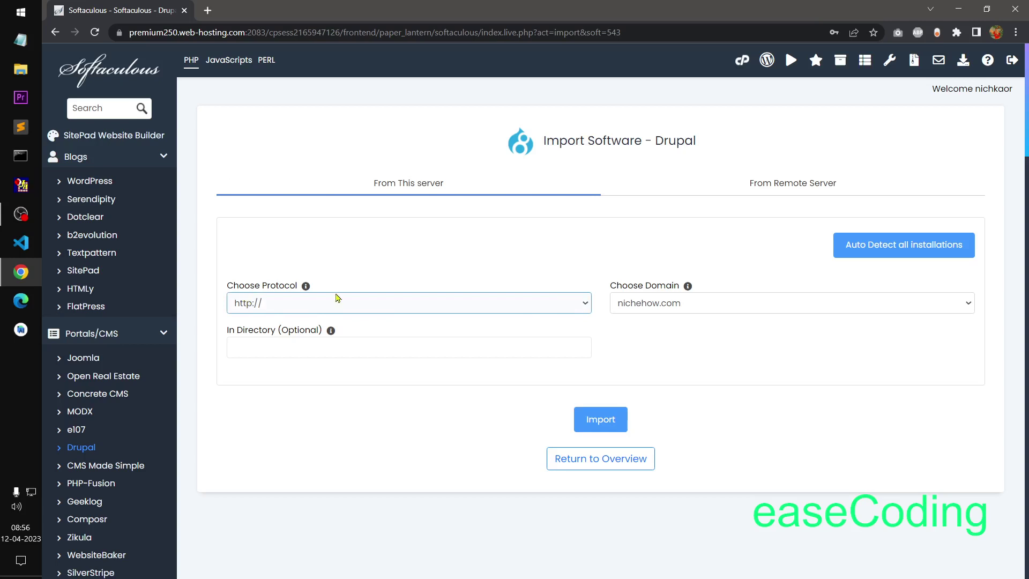
Step: Check the import protocol and domain choices without changing them, then go back to Drupal's overview
left_click(432, 312)
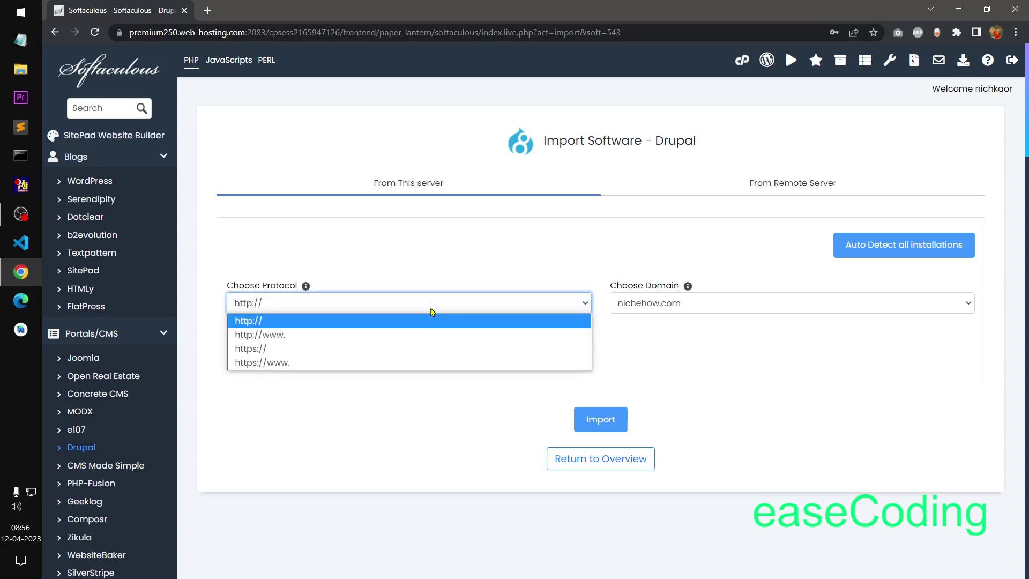
left_click(732, 311)
left_click(724, 302)
left_click(525, 245)
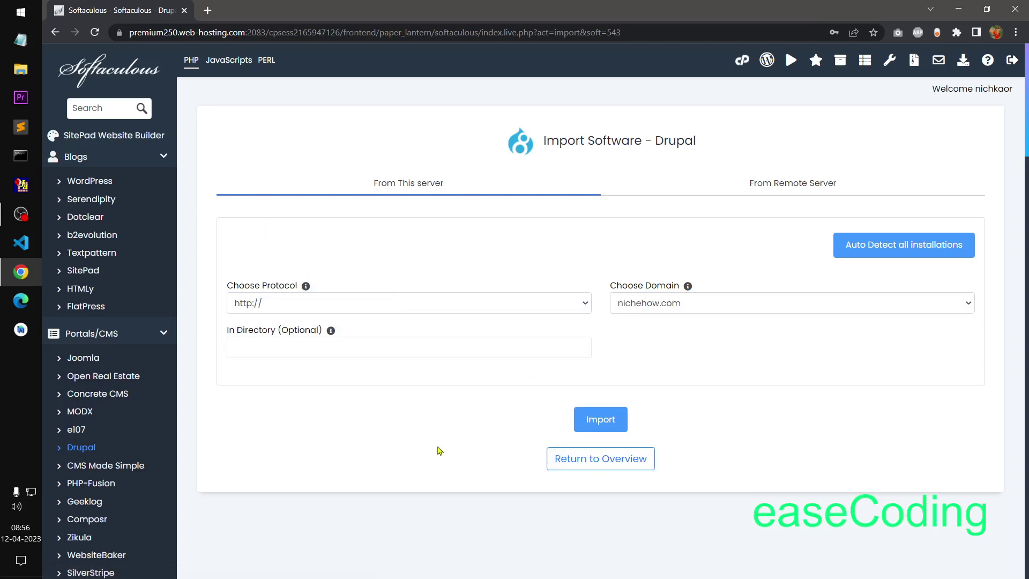
left_click(85, 448)
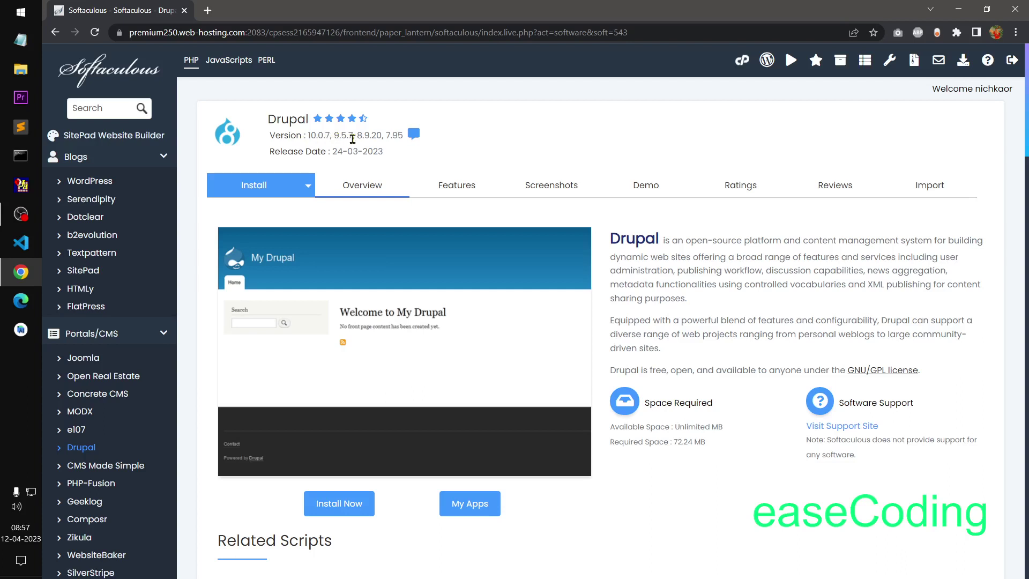
Step: Start Drupal's install on the xlhome.in domain, keeping version 10.0.7
left_click(239, 190)
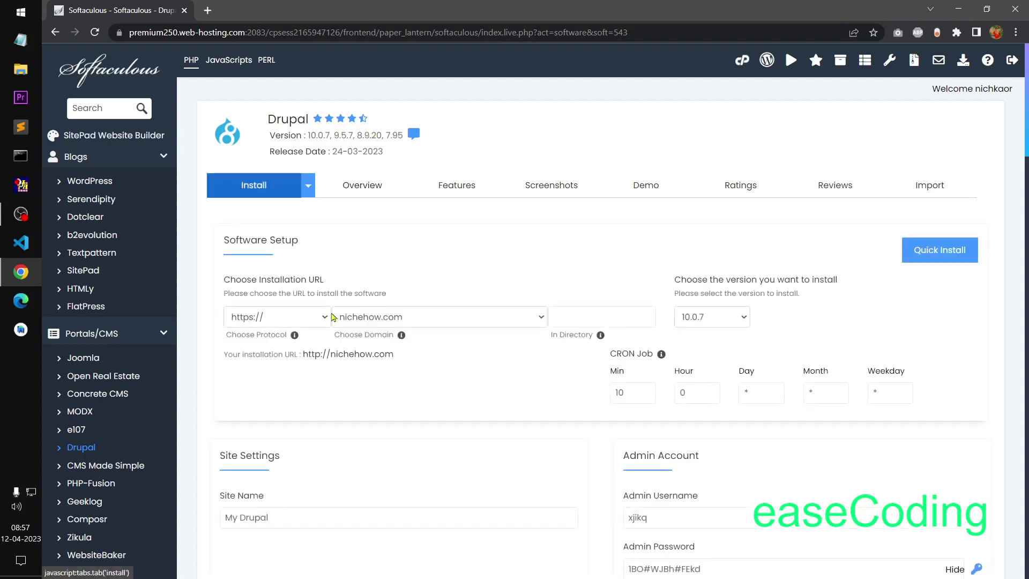
left_click(382, 319)
left_click(382, 363)
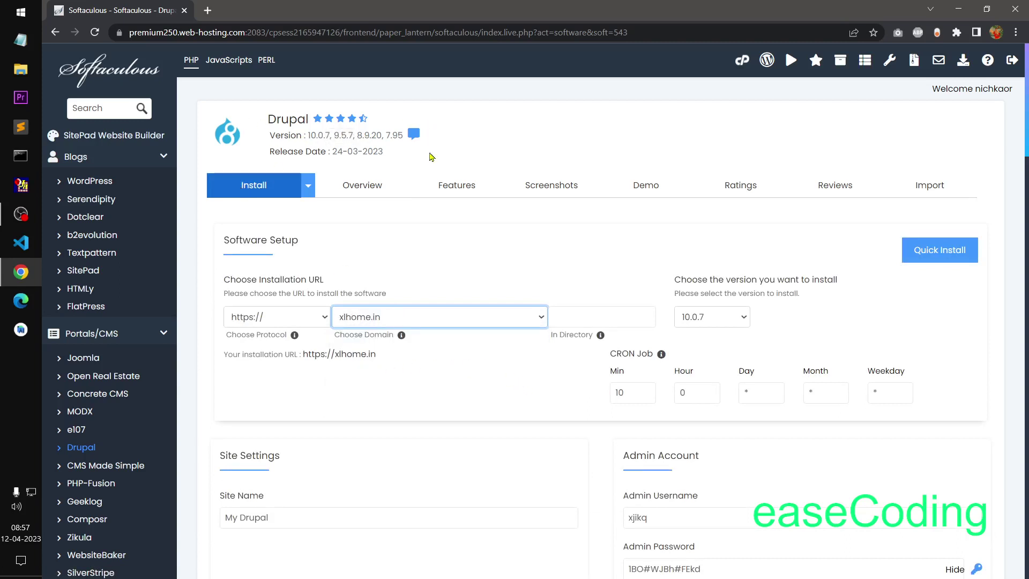
left_click(708, 318)
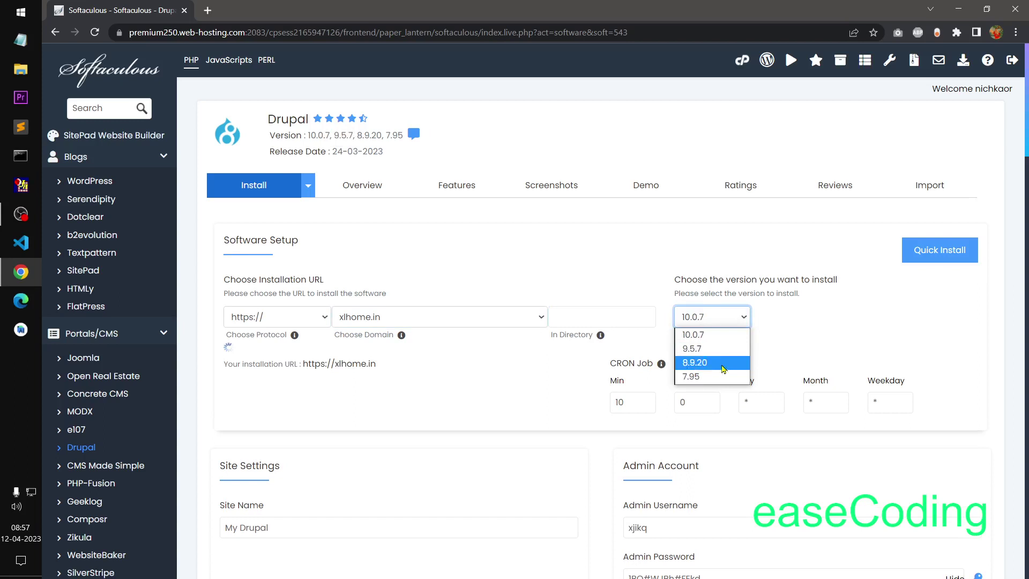
left_click(624, 260)
left_click(624, 260)
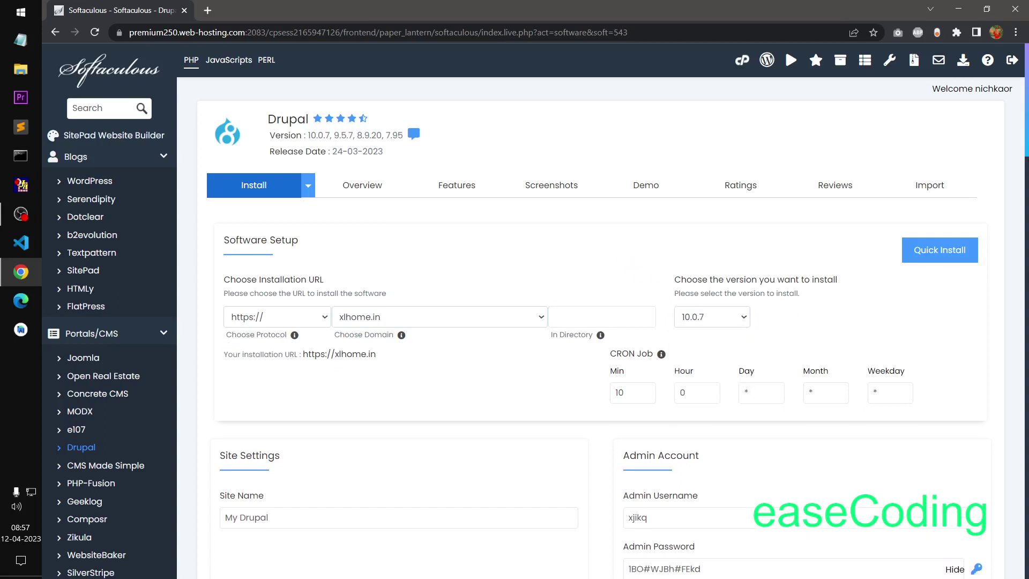
scroll(603, 310, "down", 3)
Step: Review the site name My Drupal, admin username, password and e-mail, then expand Advanced Options
left_click_drag(282, 341, 216, 342)
left_click(281, 343)
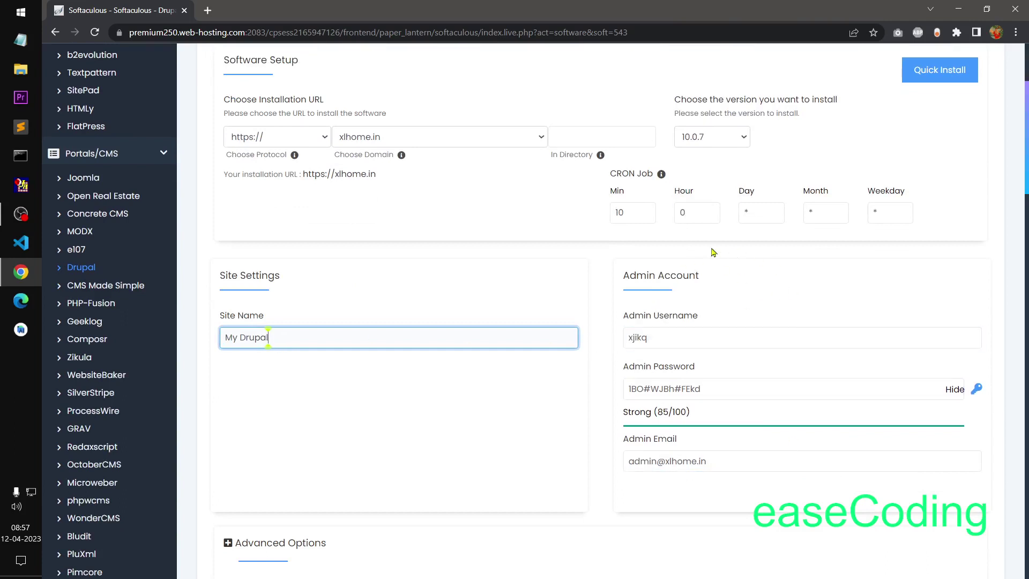
left_click_drag(659, 337, 624, 337)
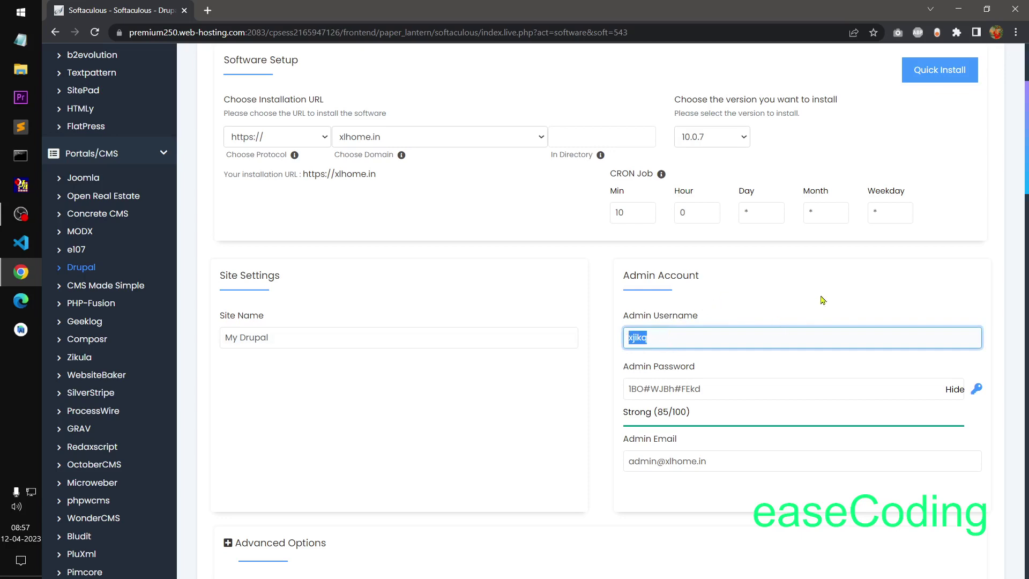
left_click_drag(1026, 170, 1027, 205)
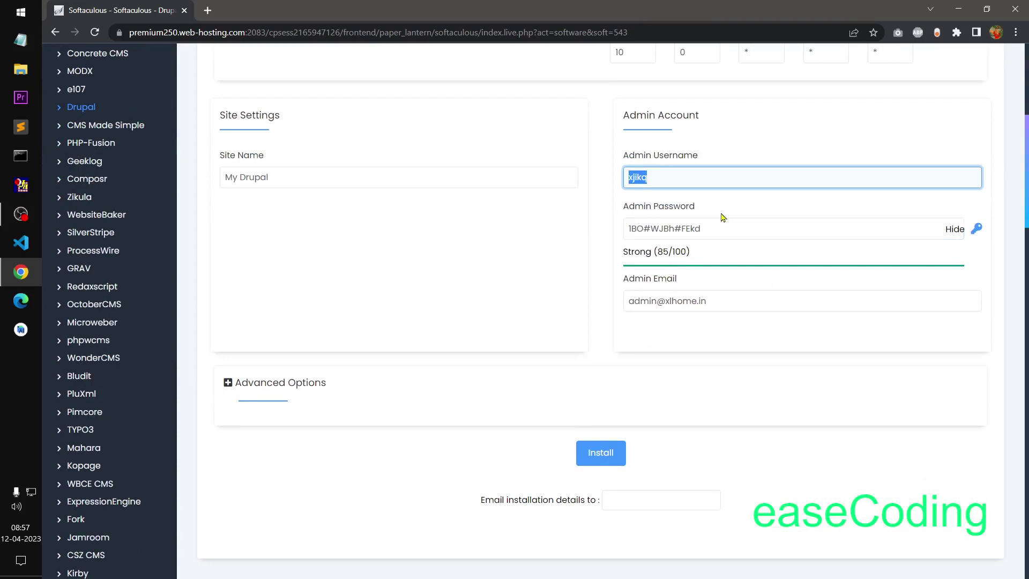
left_click_drag(725, 226, 624, 231)
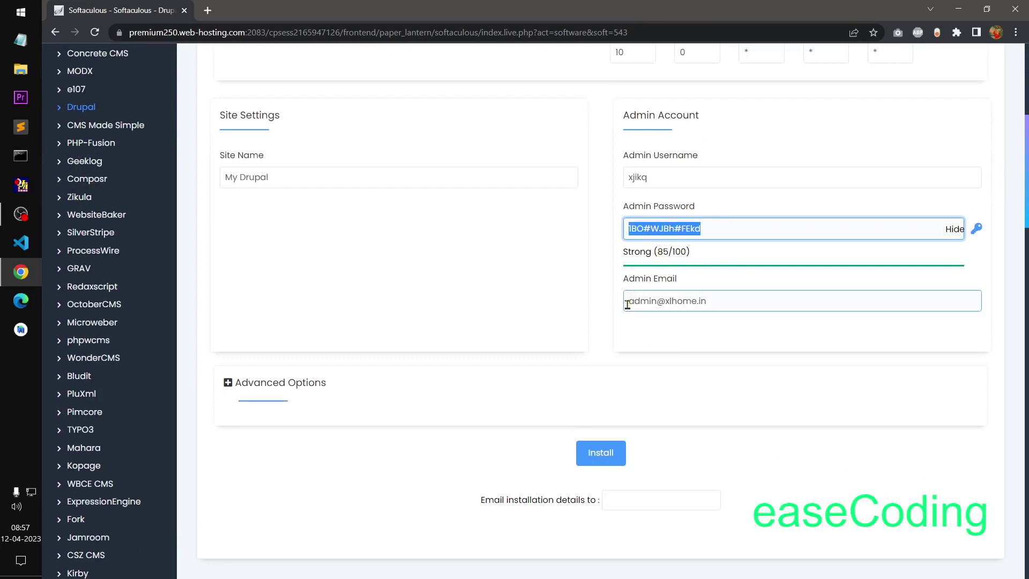
left_click_drag(626, 301, 709, 303)
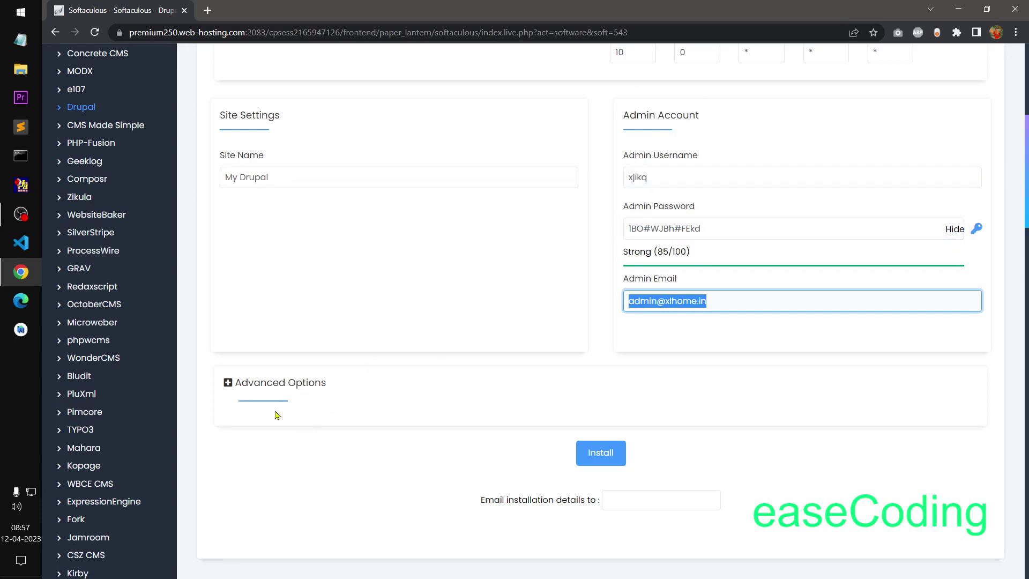
left_click(273, 384)
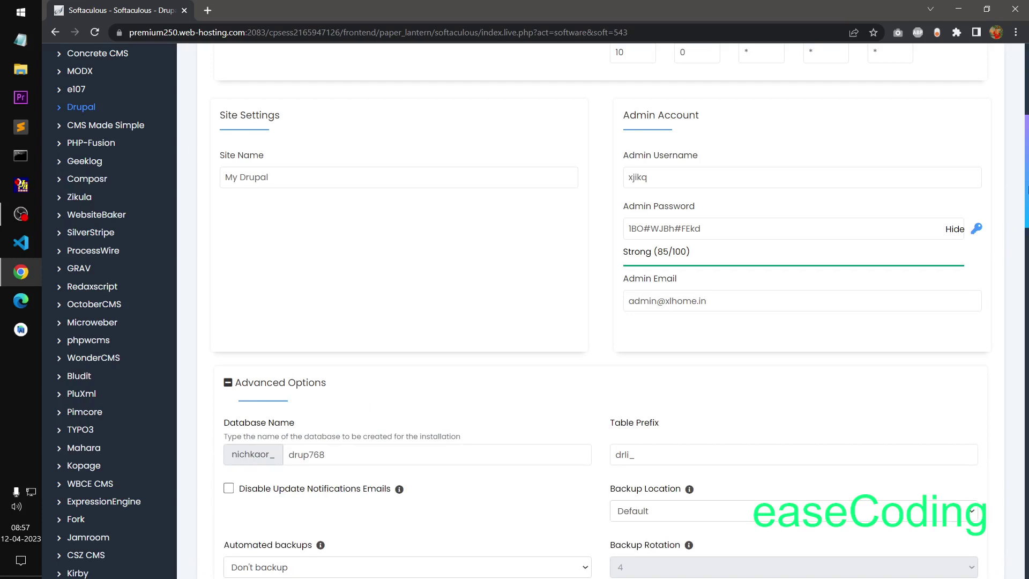
Step: Change the database name to drup76 and the table prefix to xl_
scroll(574, 314, "down", 3)
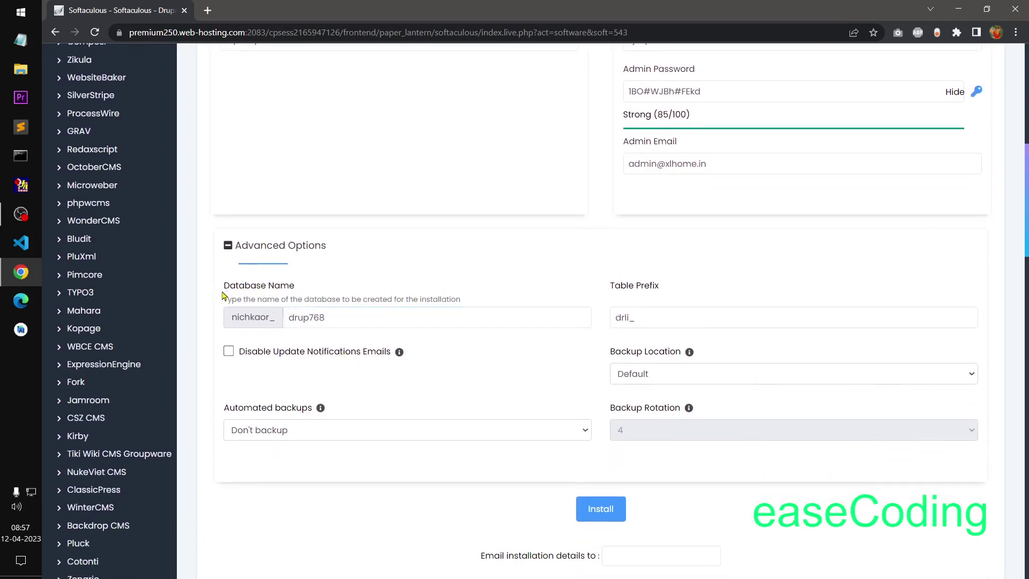
left_click(302, 317)
left_click_drag(310, 318, 374, 320)
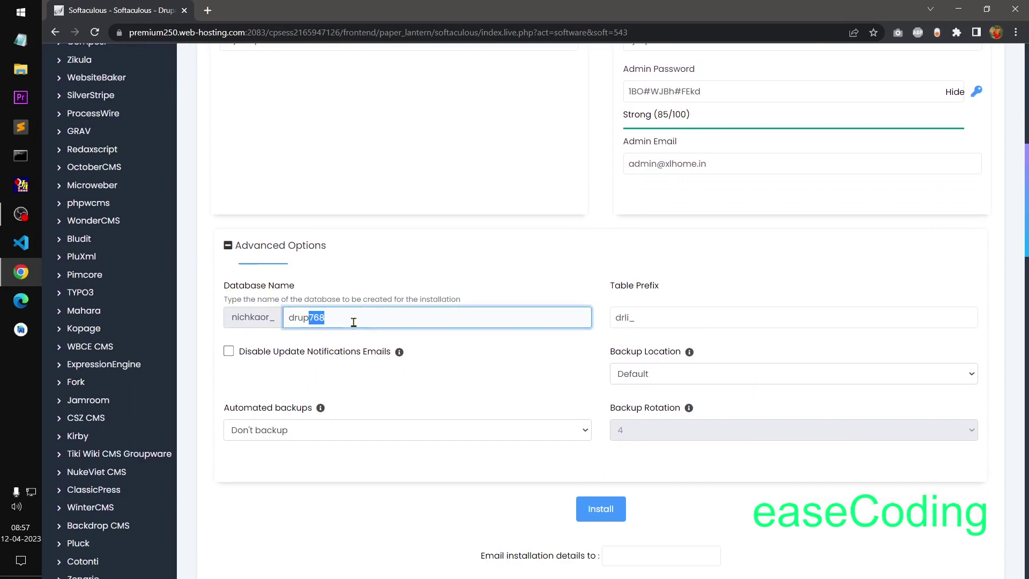
left_click(389, 313)
key("BackSpace")
left_click_drag(631, 320, 612, 318)
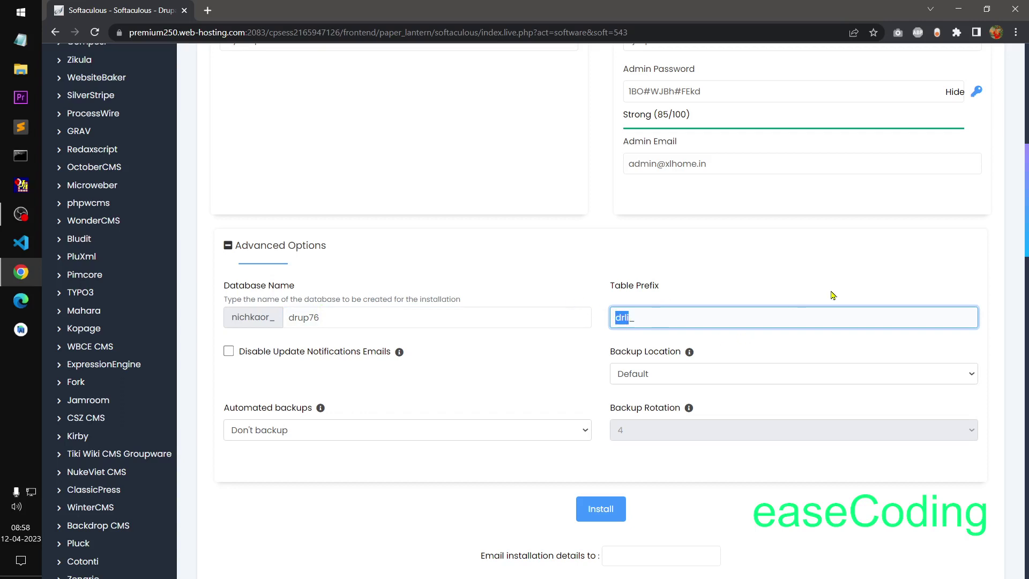
type("xl_")
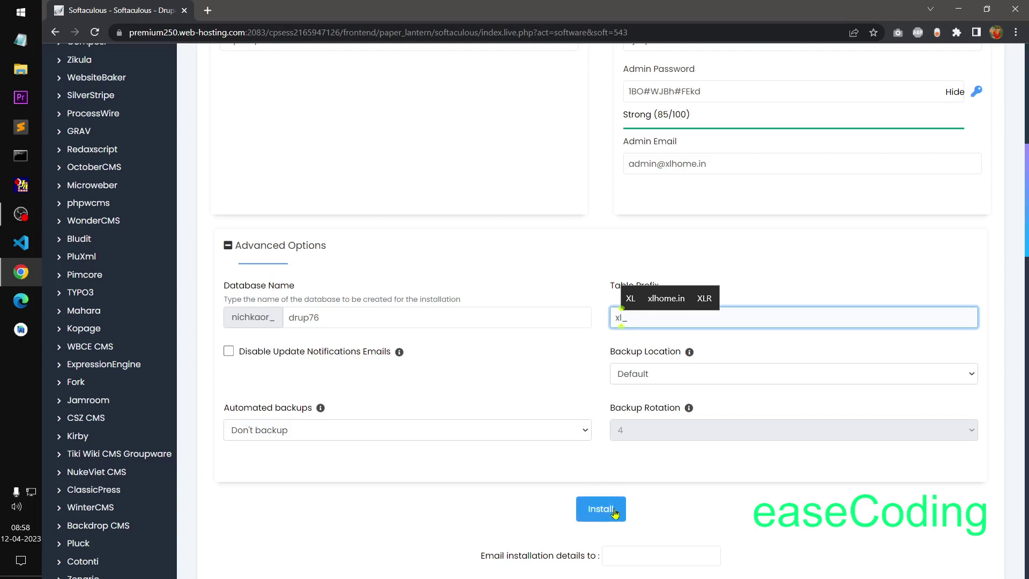
Step: Fill in the installation-details e-mail field with a suggested address
left_click(614, 555)
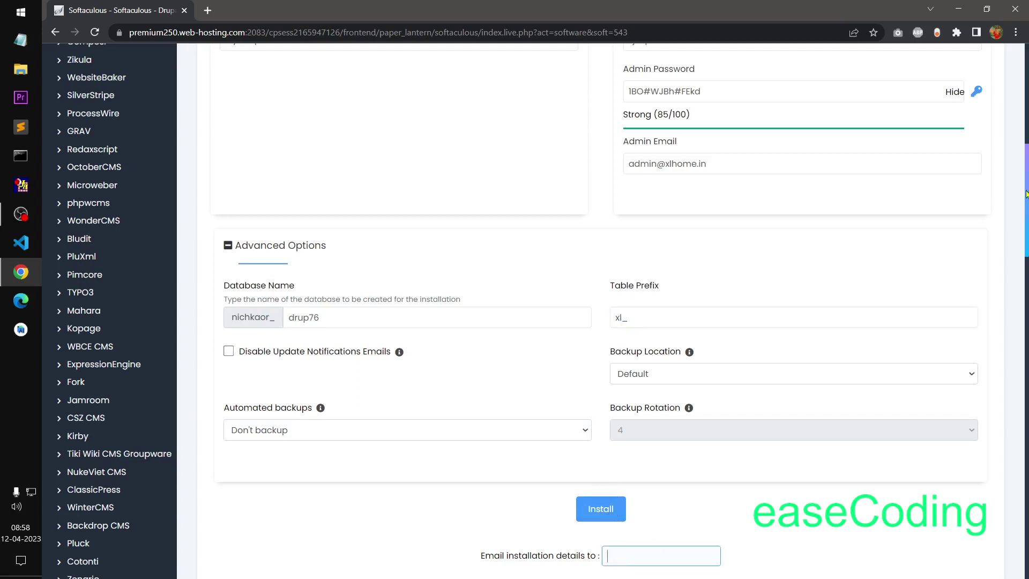
scroll(1026, 194, "down", 3)
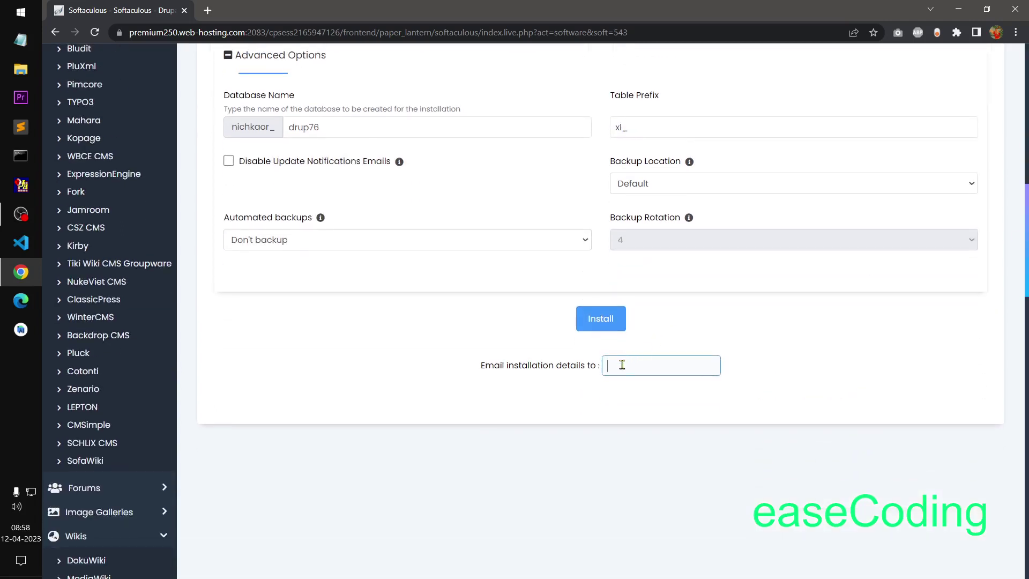
type("amu")
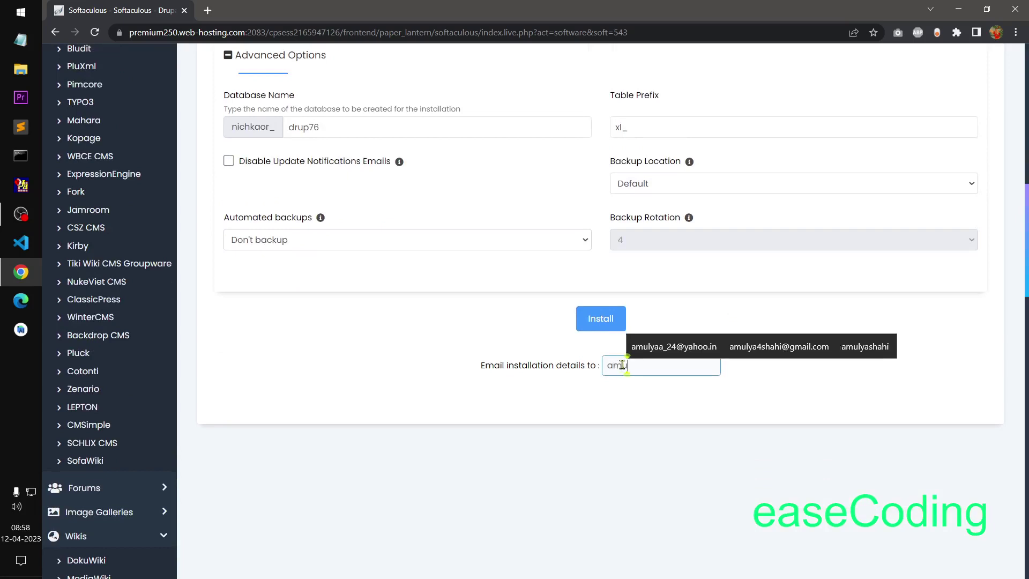
key("Down")
key("Return")
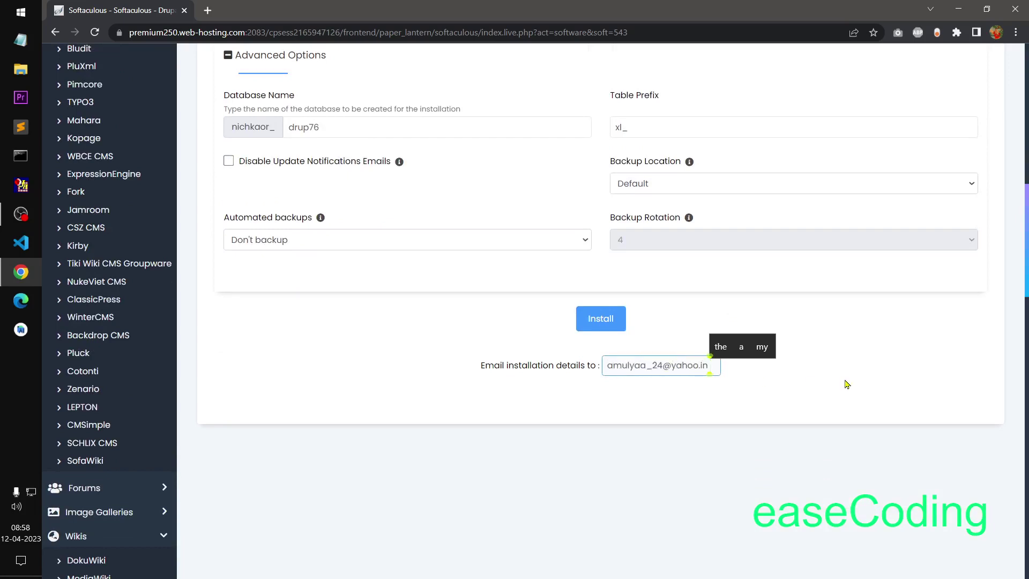
left_click(860, 404)
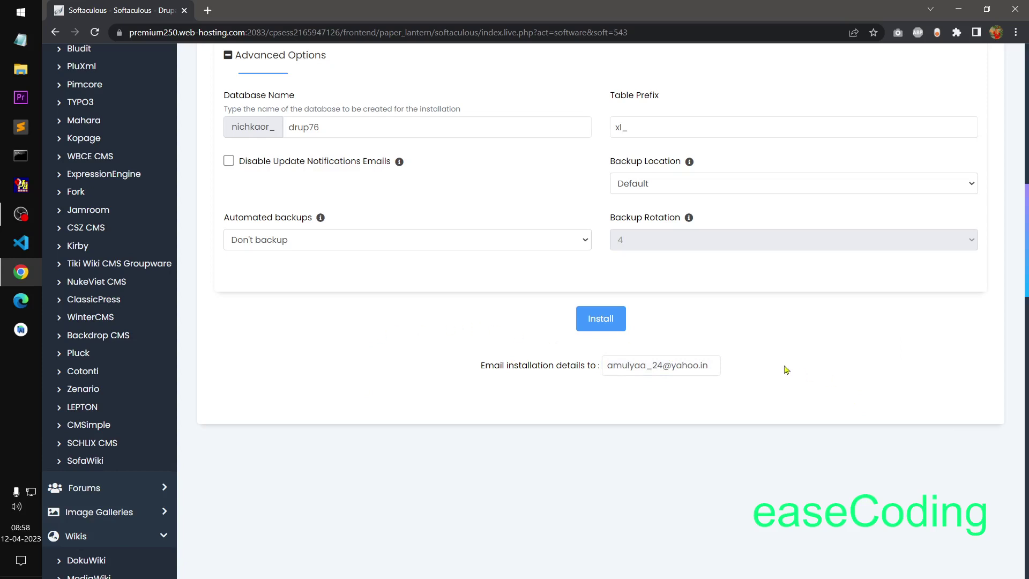
Step: Return to the CRON Hour and Min fields, select the Min value 10, then open a new tab
scroll(786, 370, "up", 8)
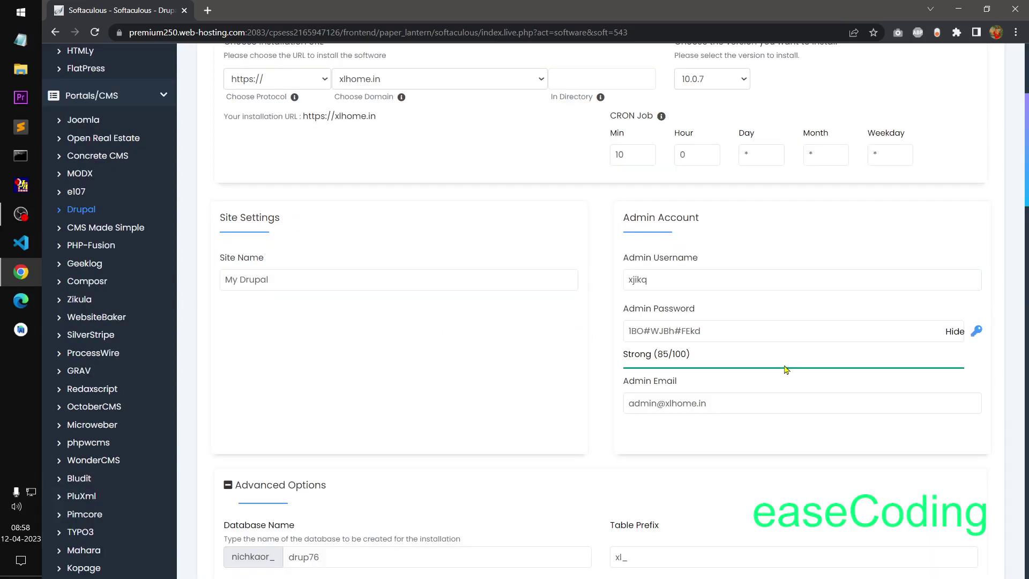
scroll(786, 369, "up", 4)
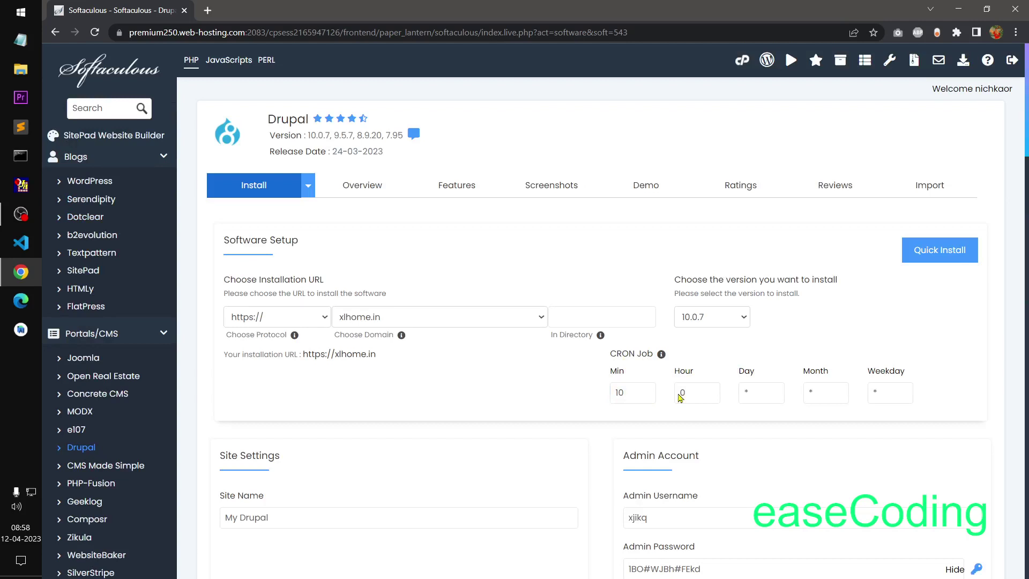
left_click(699, 394)
left_click(624, 395)
left_click_drag(624, 395, 586, 403)
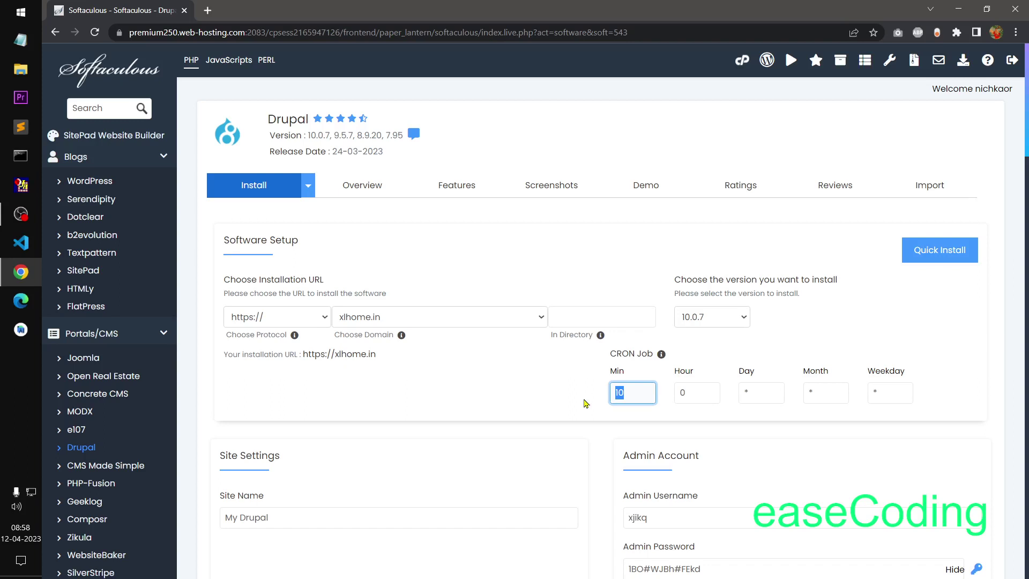
left_click(207, 10)
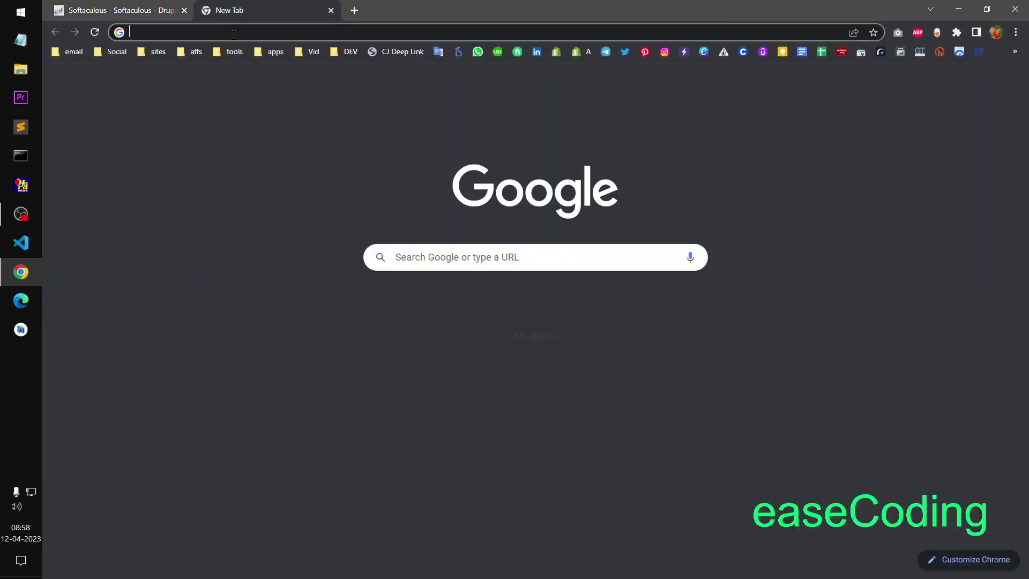
Step: Calculate 24*60 in a new Google search tab, then close that tab
left_click(234, 33)
type("24*60")
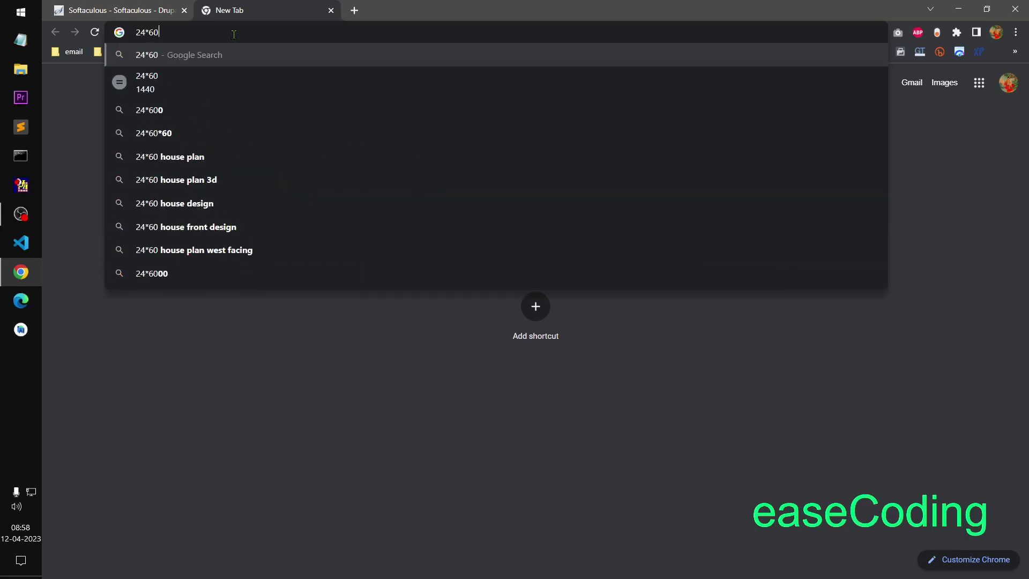
key("Return")
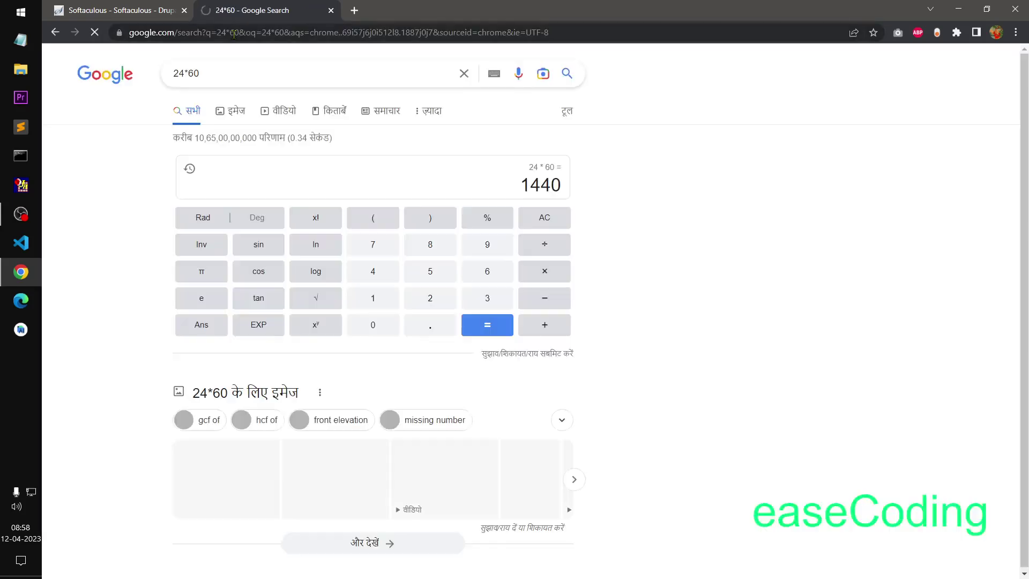
left_click(331, 10)
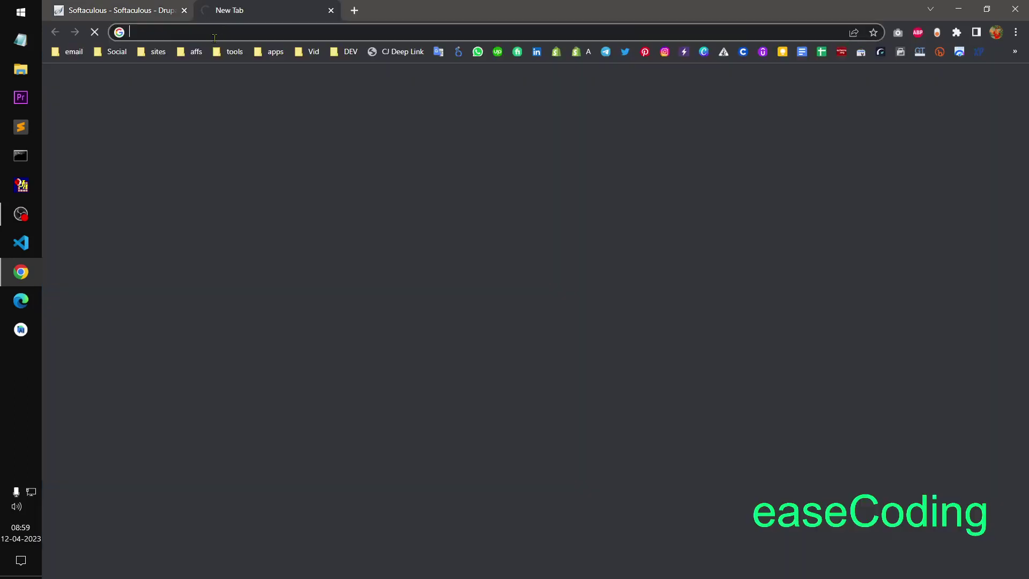
Step: Calculate (24*60)*15 in a new tab and select the 21600 result
left_click(207, 10)
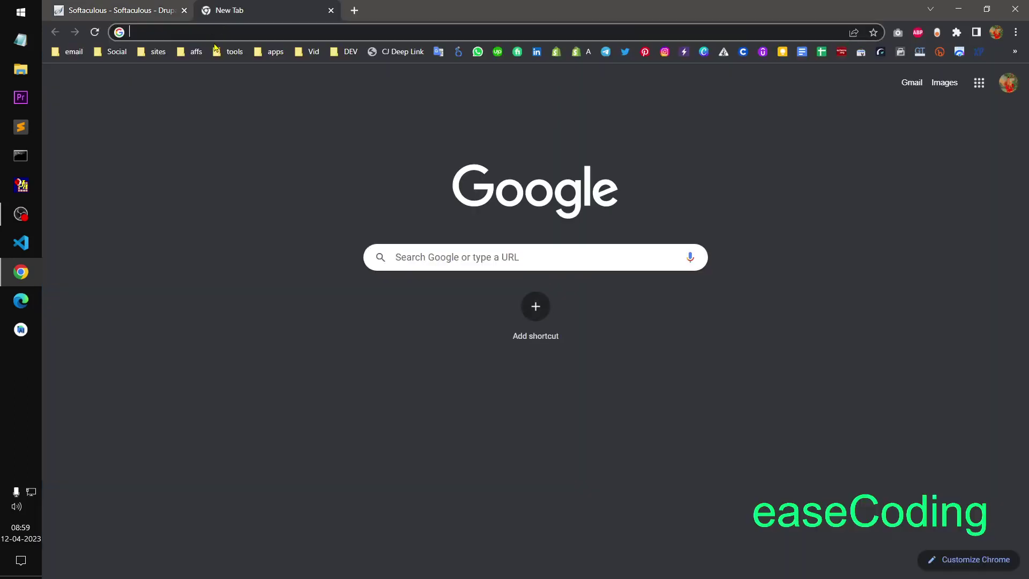
type("24*60")
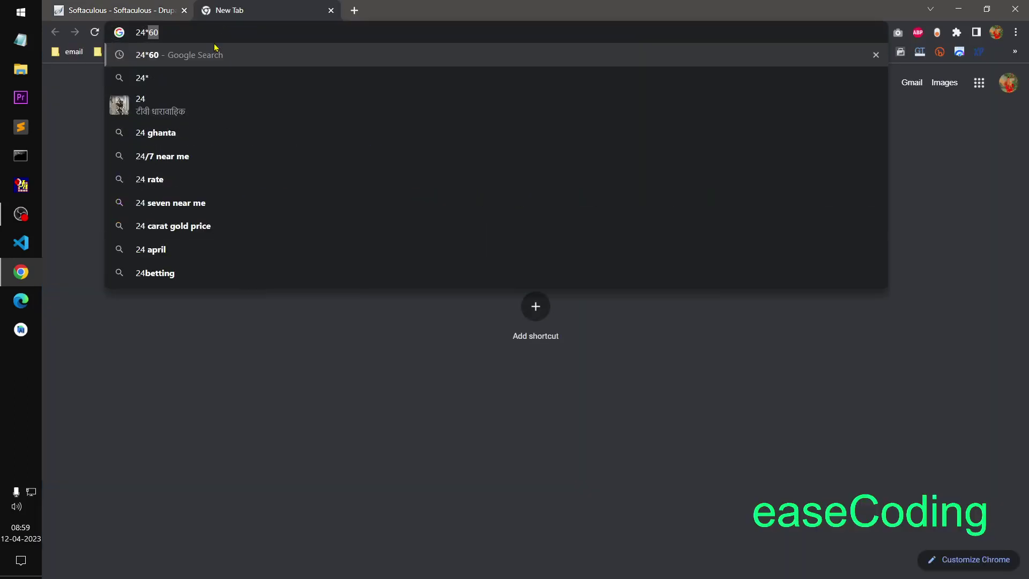
type("*15")
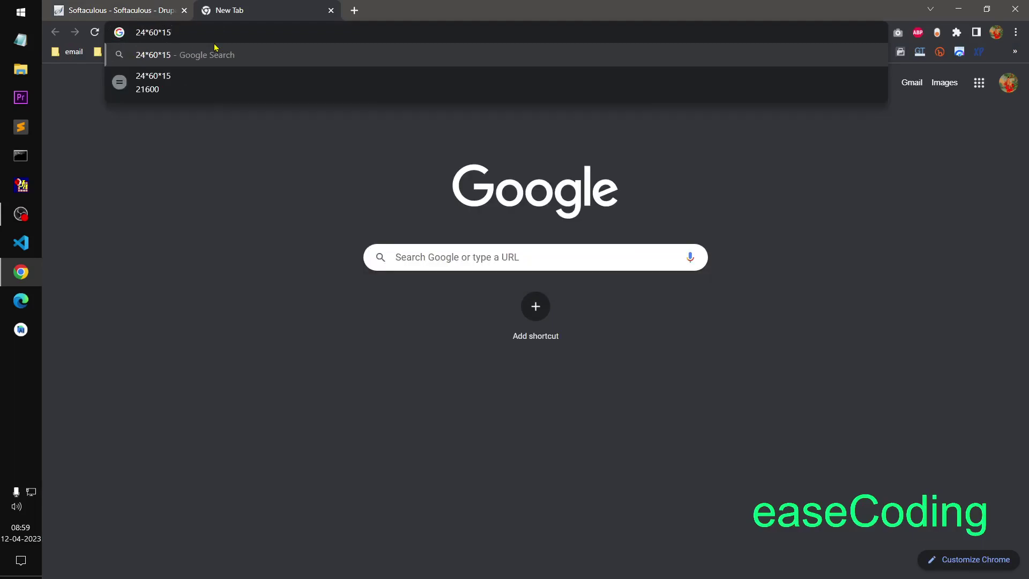
key("BackSpace")
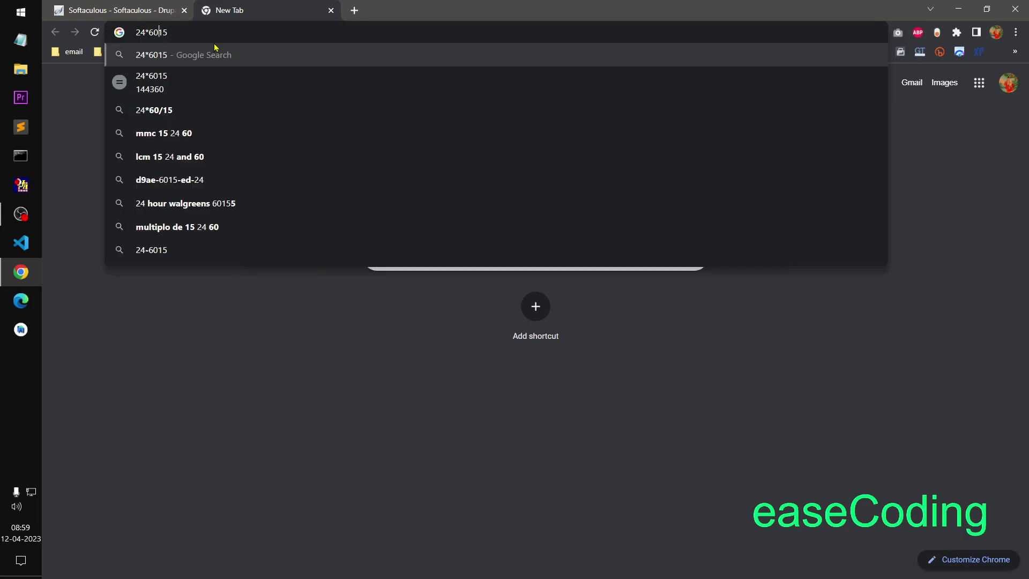
type(")")
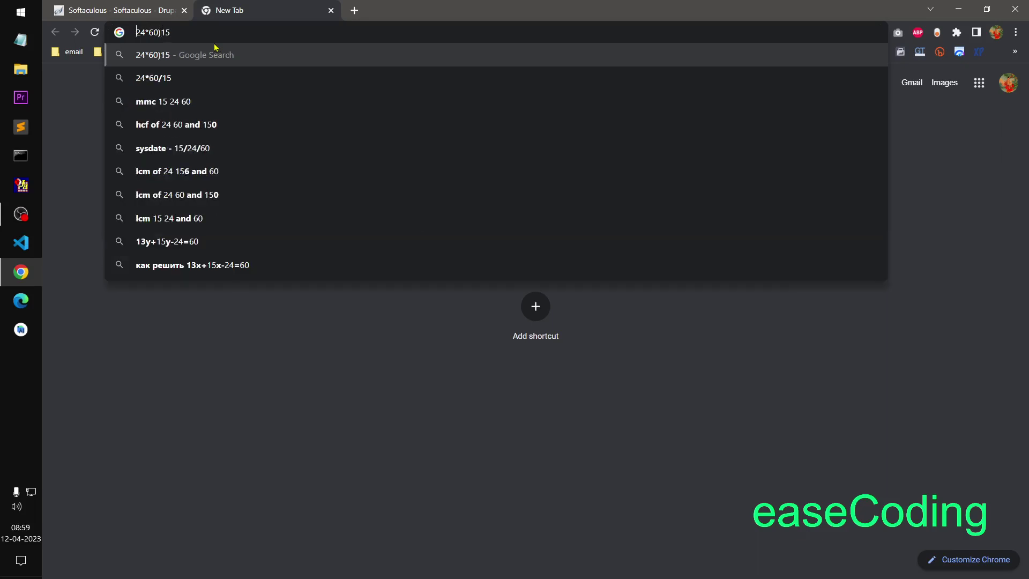
type("(")
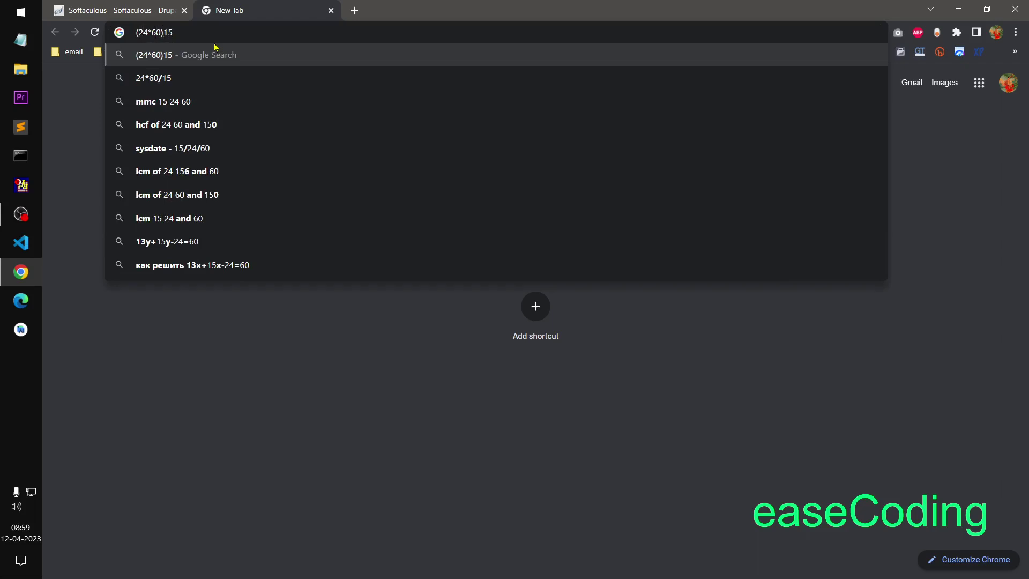
type("*")
key("Return")
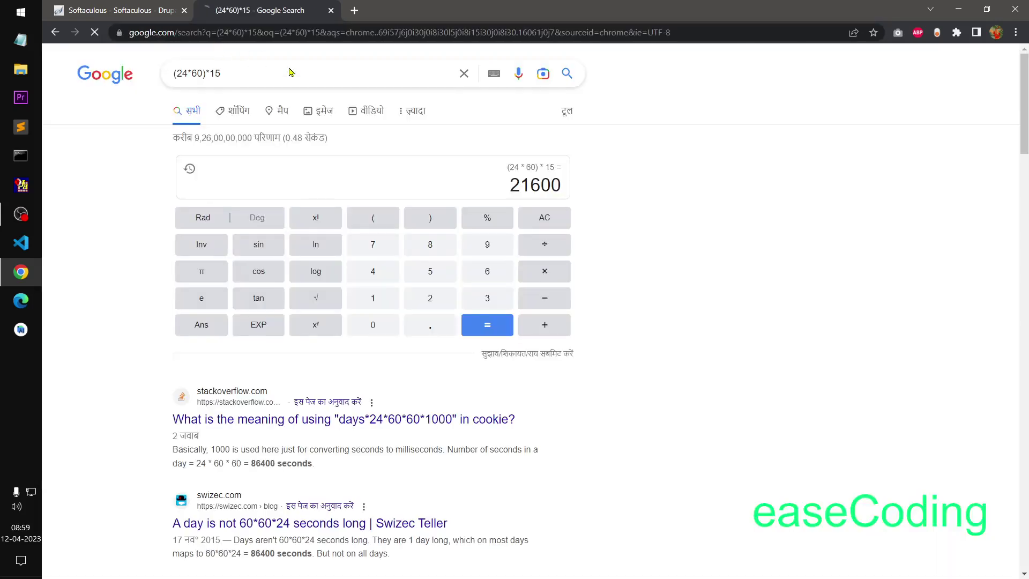
left_click_drag(514, 184, 576, 187)
key("ctrl+c")
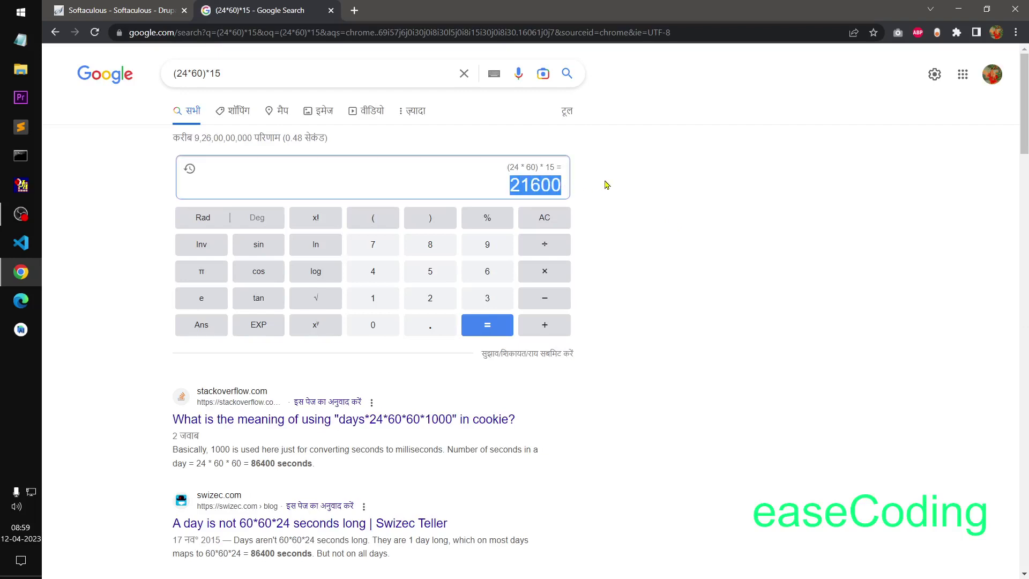
left_click(156, 6)
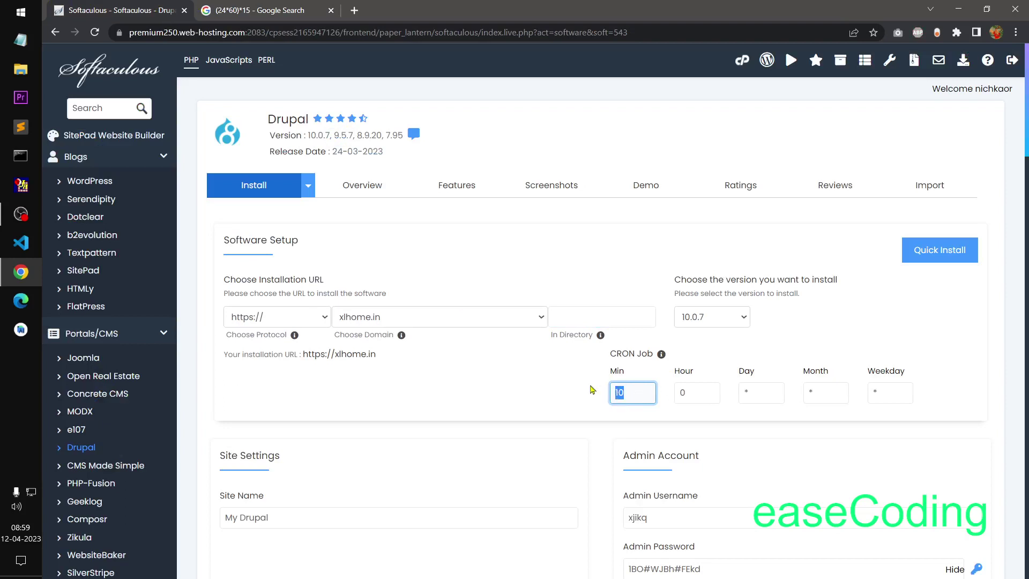
key("ctrl+v")
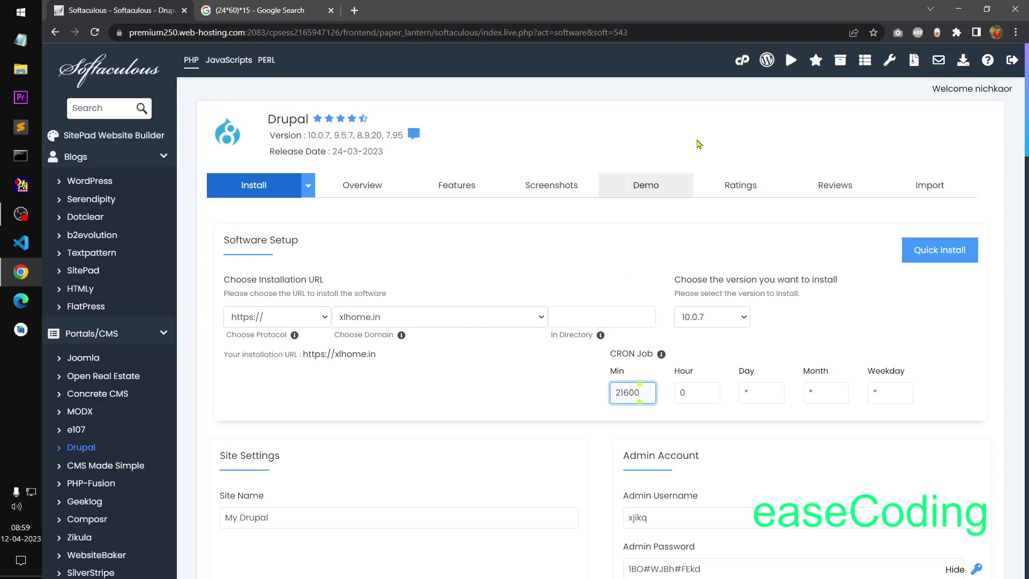
left_click(683, 124)
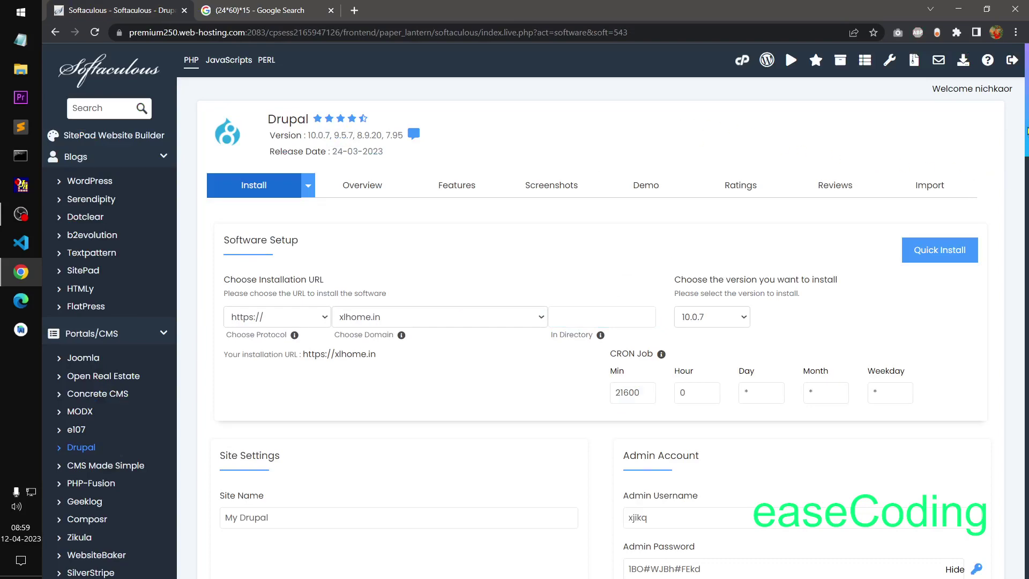
left_click_drag(1025, 131, 1025, 161)
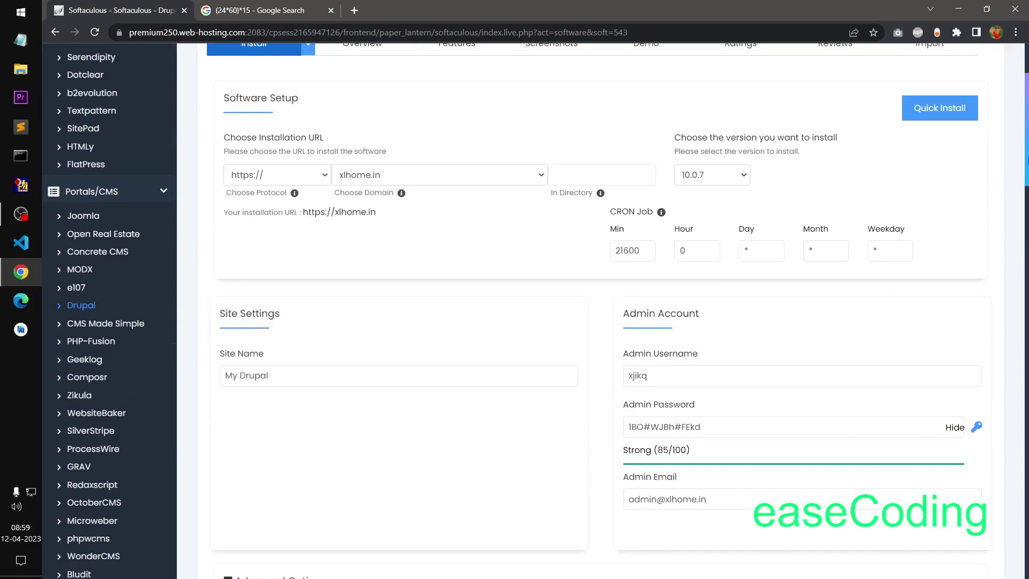
left_click_drag(1026, 160, 1026, 280)
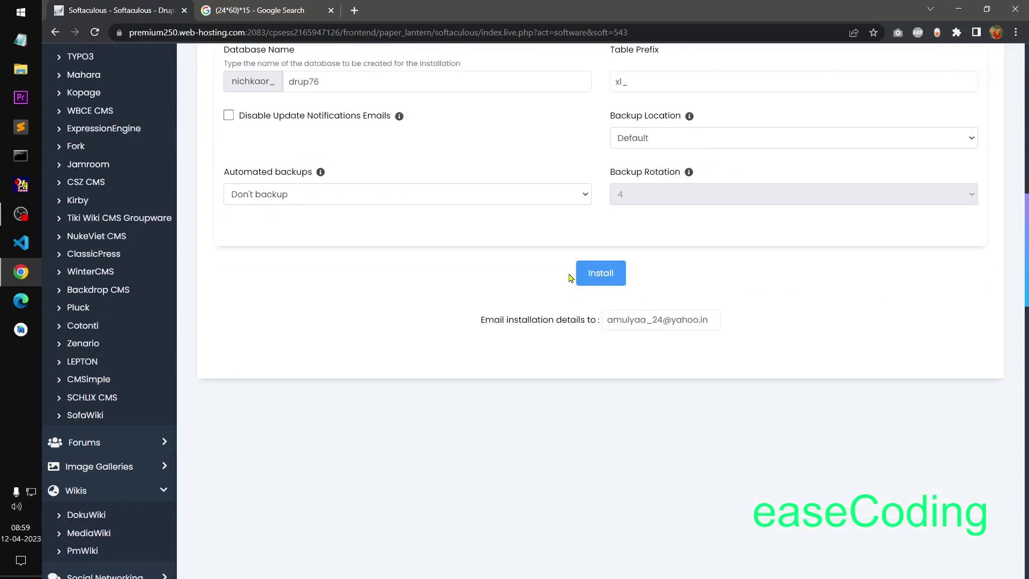
left_click(609, 274)
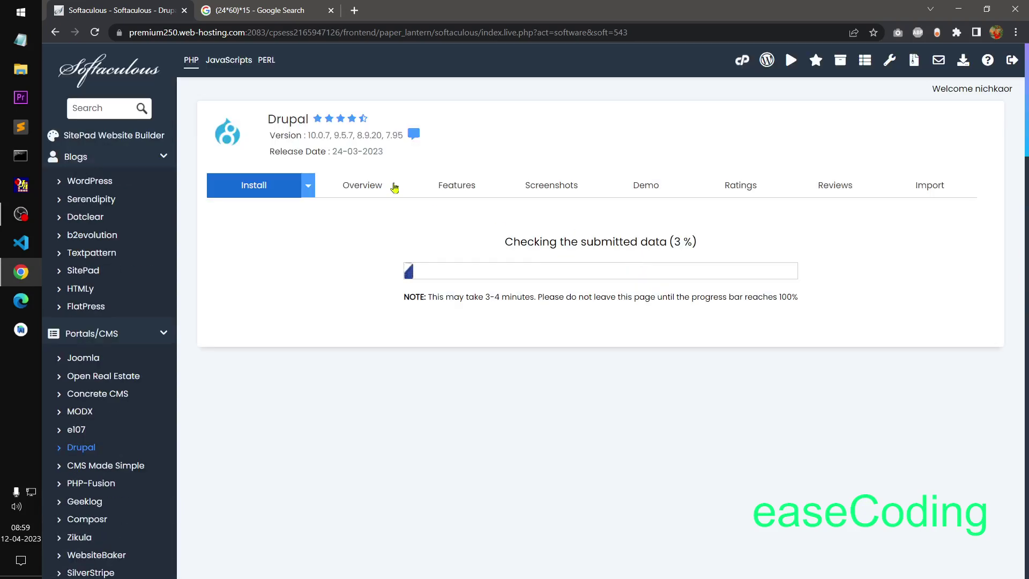
Step: Close the calculator search tab and return to the Drupal install form
left_click(284, 10)
left_click(331, 11)
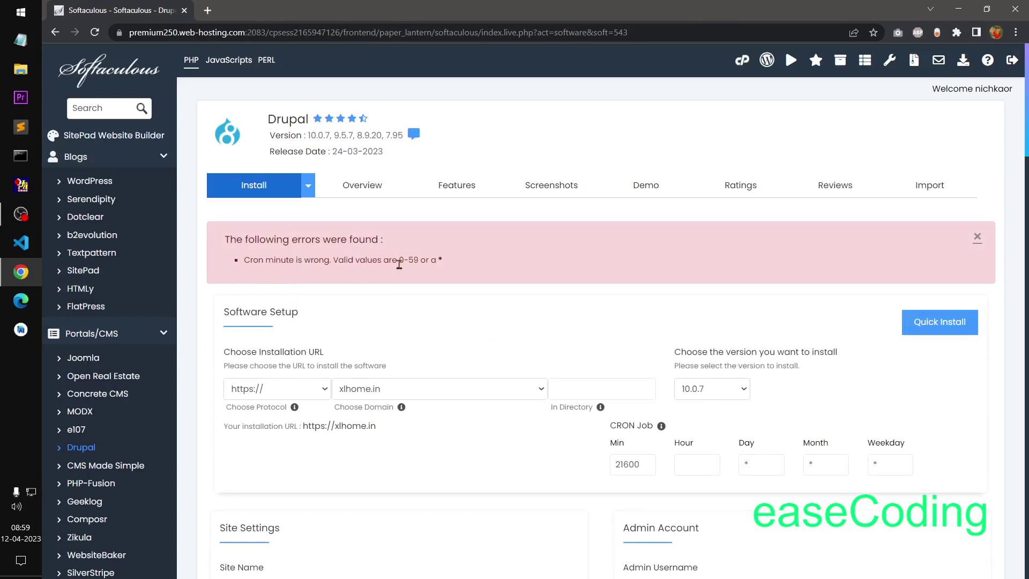
left_click(628, 398)
Step: Change the cron minute from 21600 to 59 and resubmit the installation
double_click(646, 462)
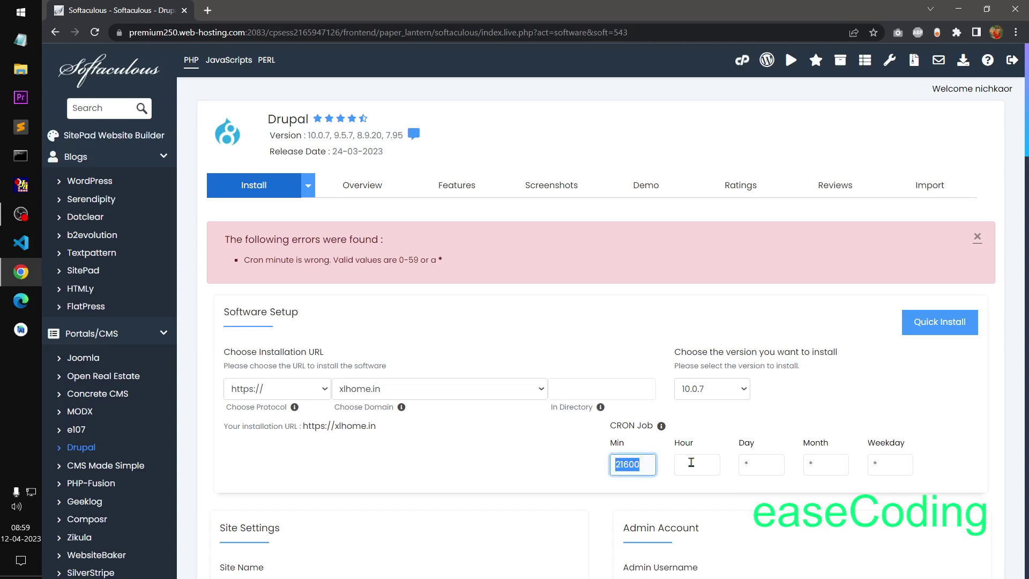
type("59")
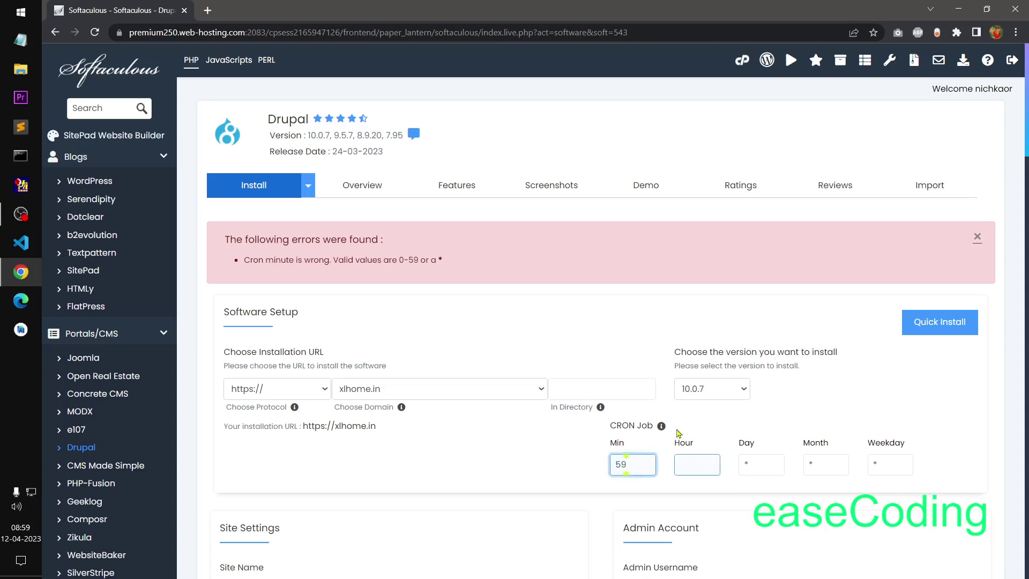
left_click(978, 238)
scroll(977, 239, "down", 8)
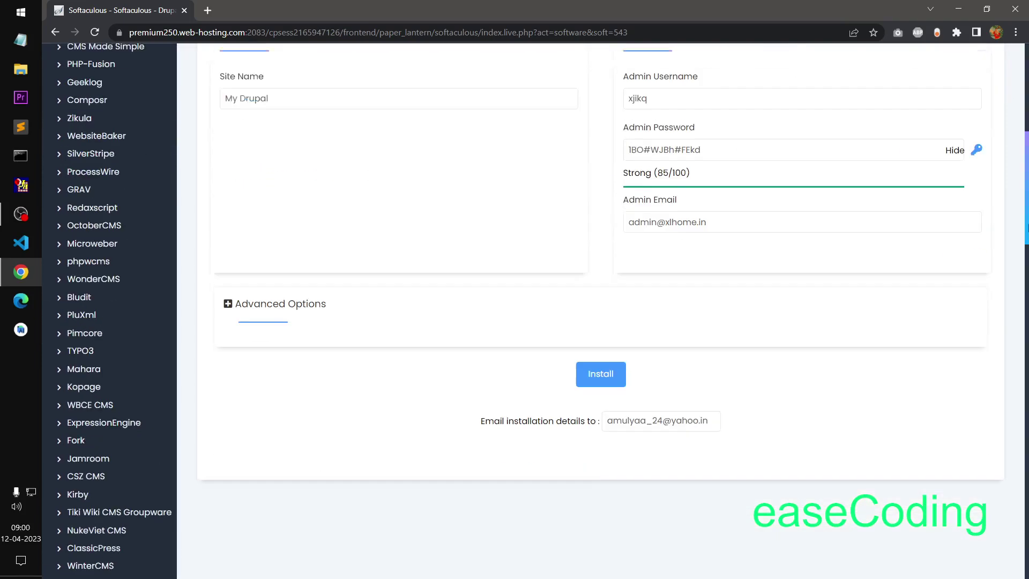
scroll(668, 288, "down", 1)
left_click(617, 303)
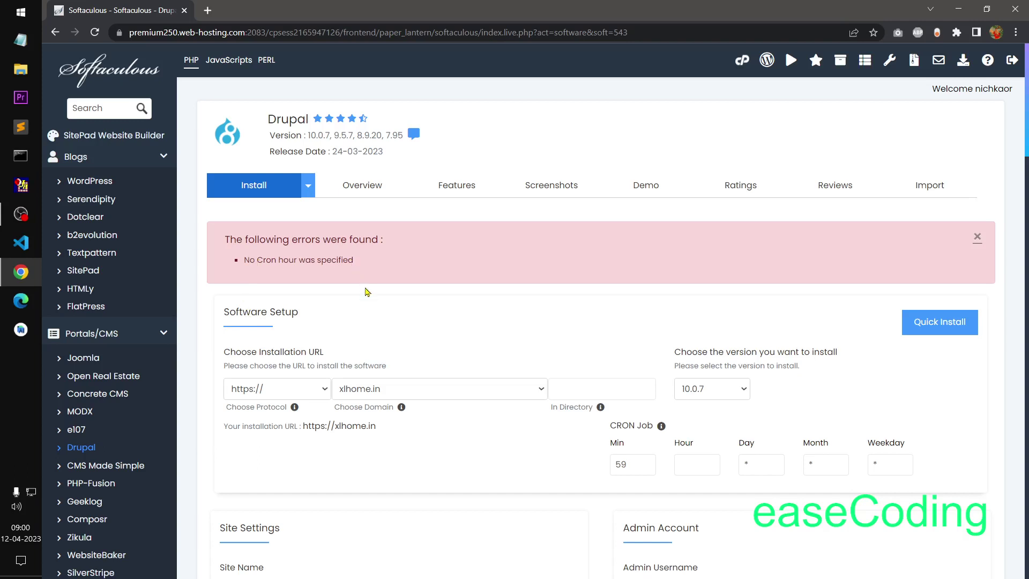
left_click(692, 466)
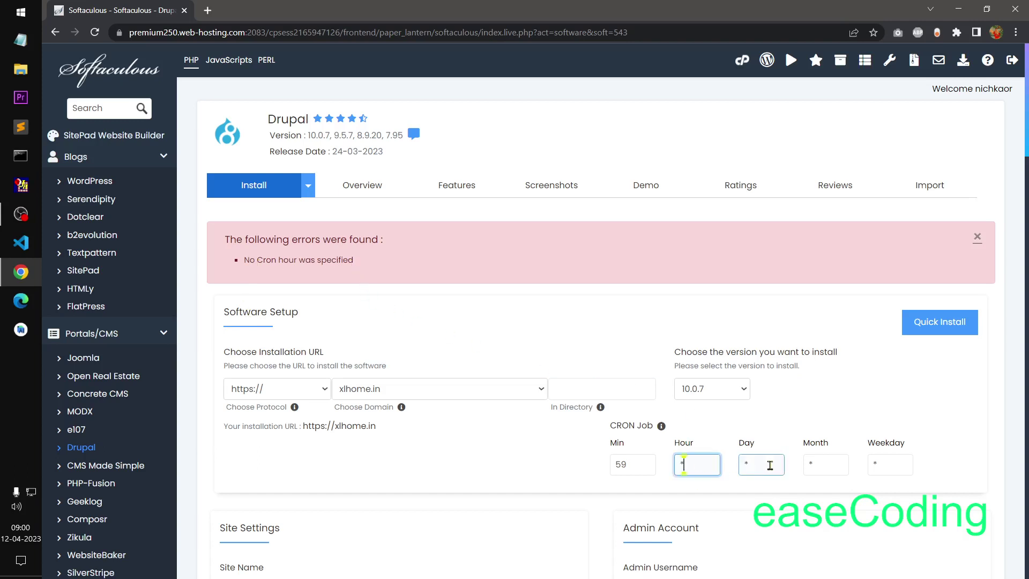
left_click(1024, 134)
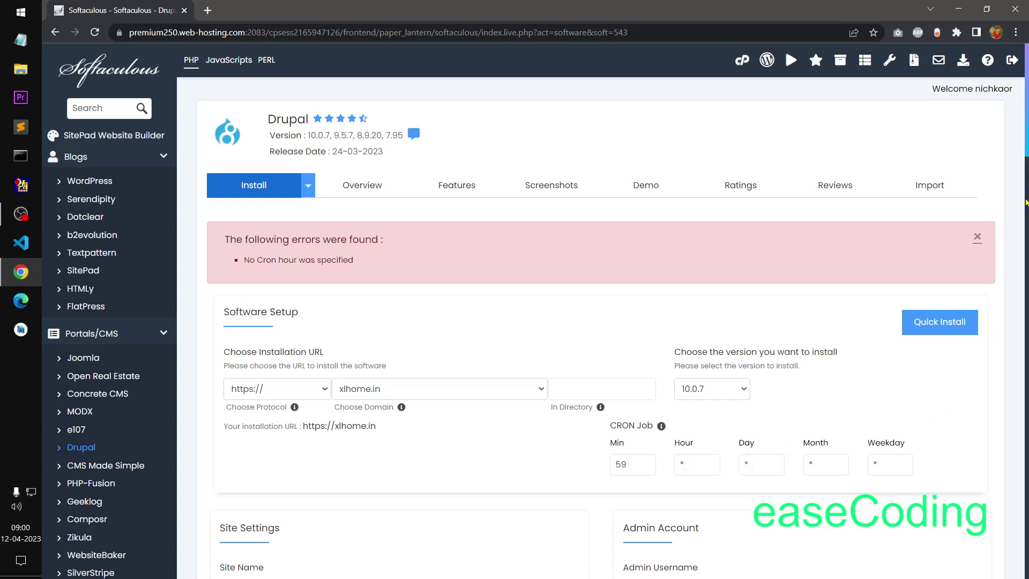
left_click_drag(1025, 151, 1026, 308)
scroll(1026, 308, "up", 3)
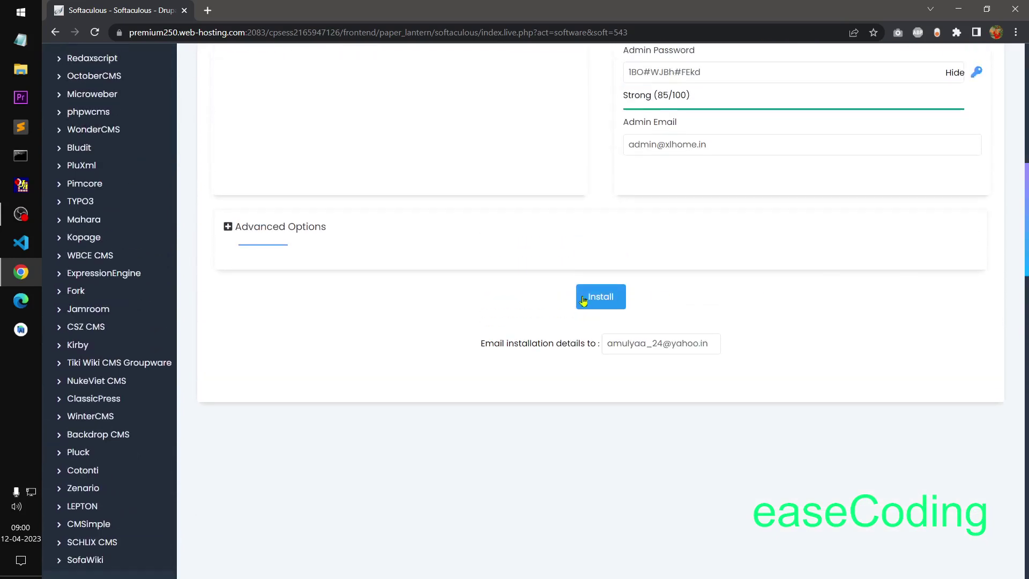
left_click(278, 232)
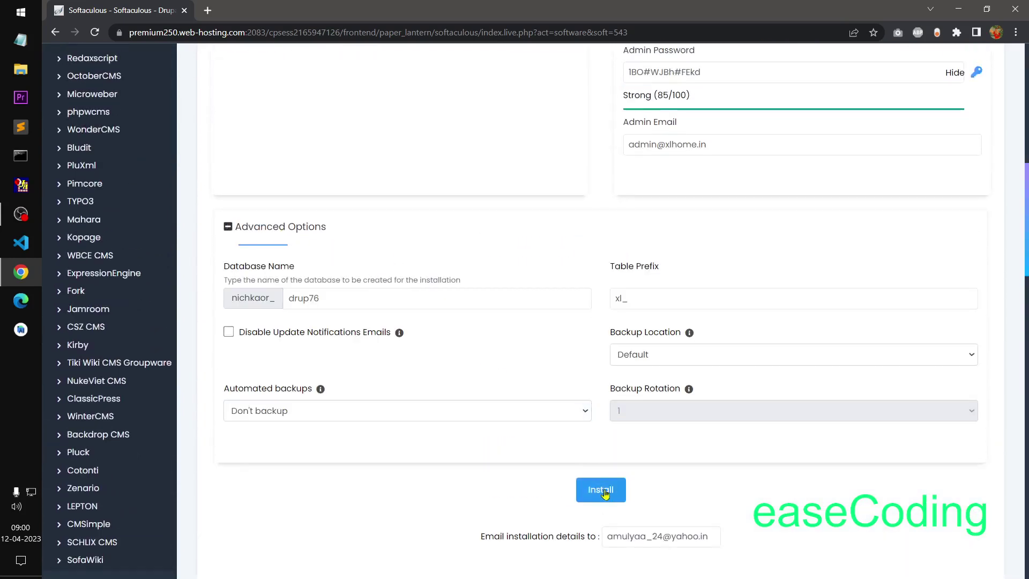
left_click(600, 490)
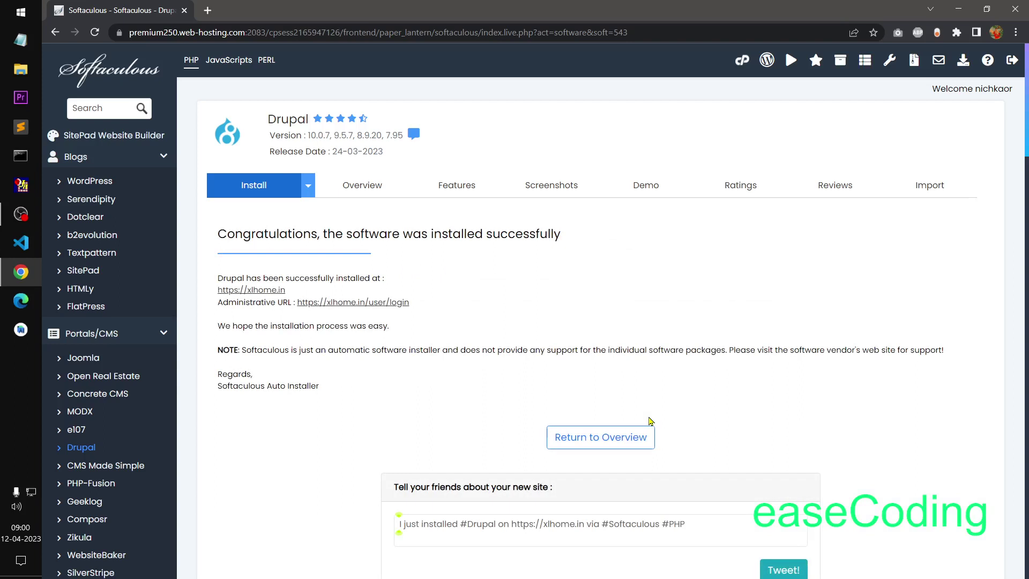
right_click(741, 63)
Step: Open cPanel in a new tab and check in File Manager that xlhome.in holds the Drupal files
left_click(766, 69)
left_click(246, 10)
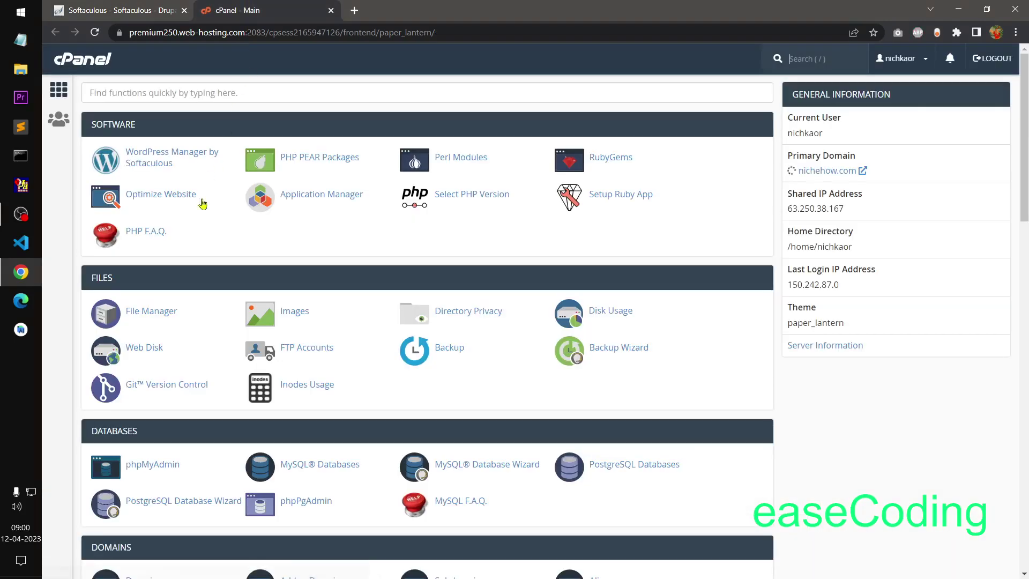
left_click(147, 320)
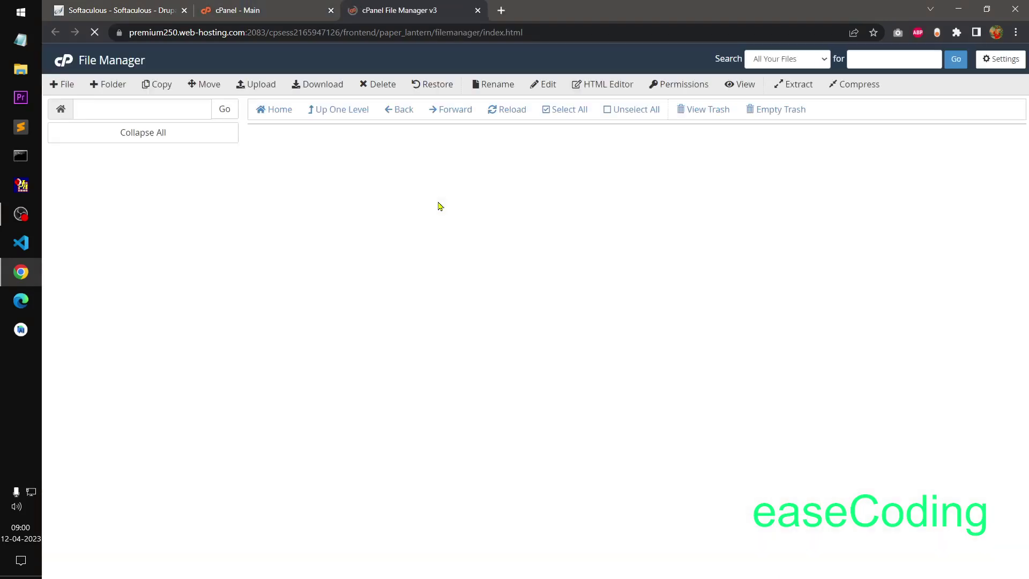
left_click(108, 537)
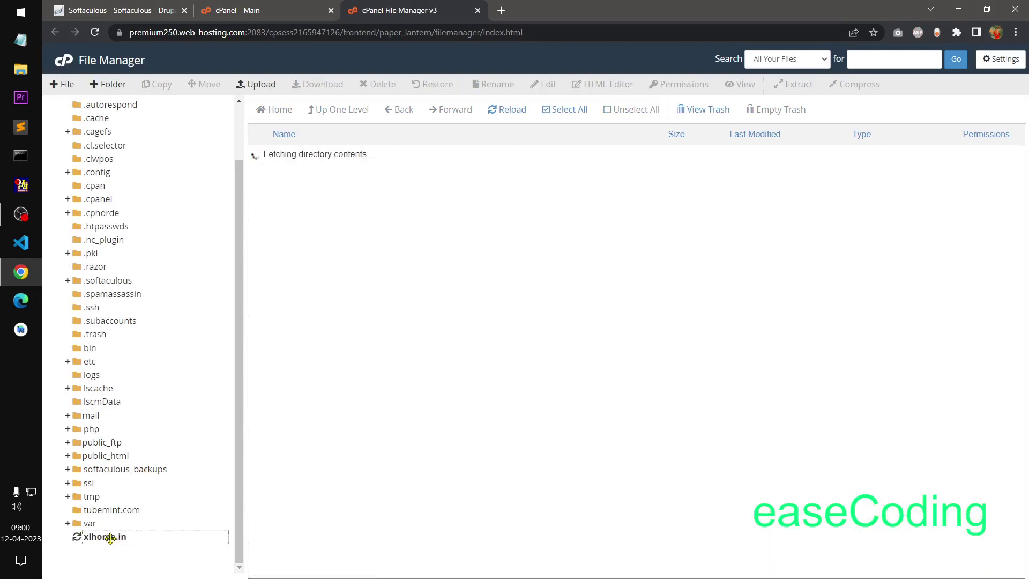
scroll(403, 472, "down", 2)
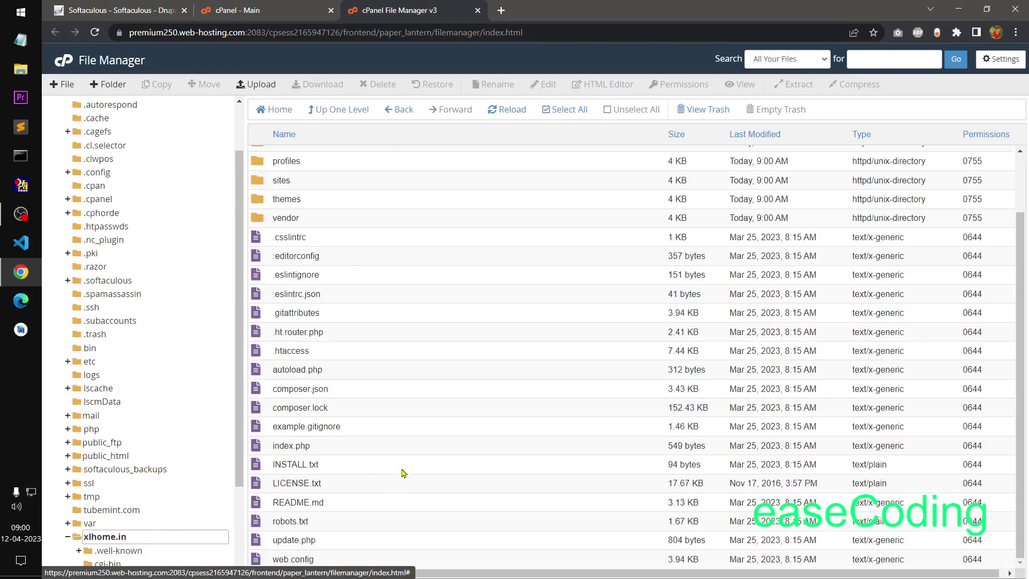
scroll(403, 473, "up", 3)
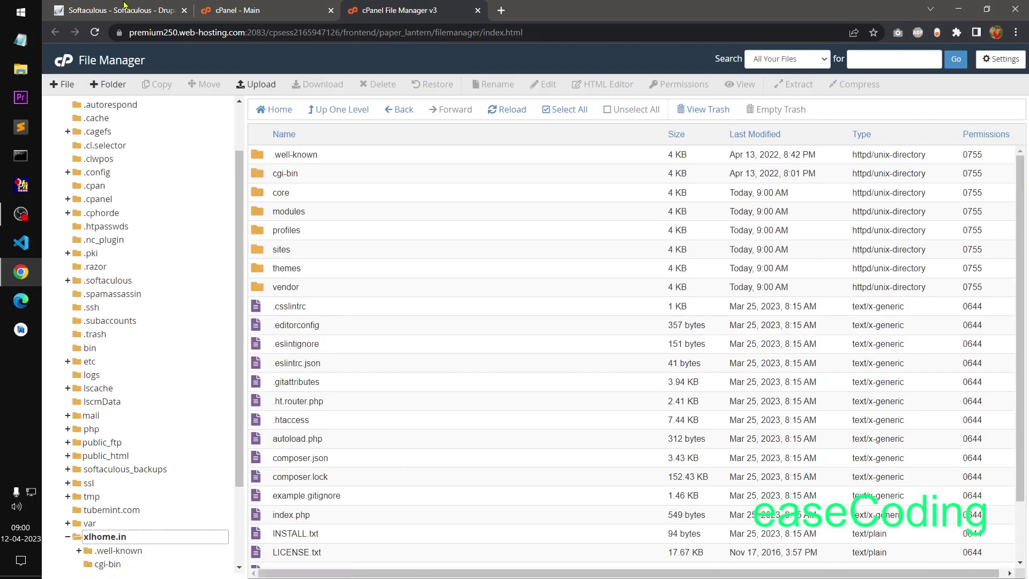
left_click(126, 8)
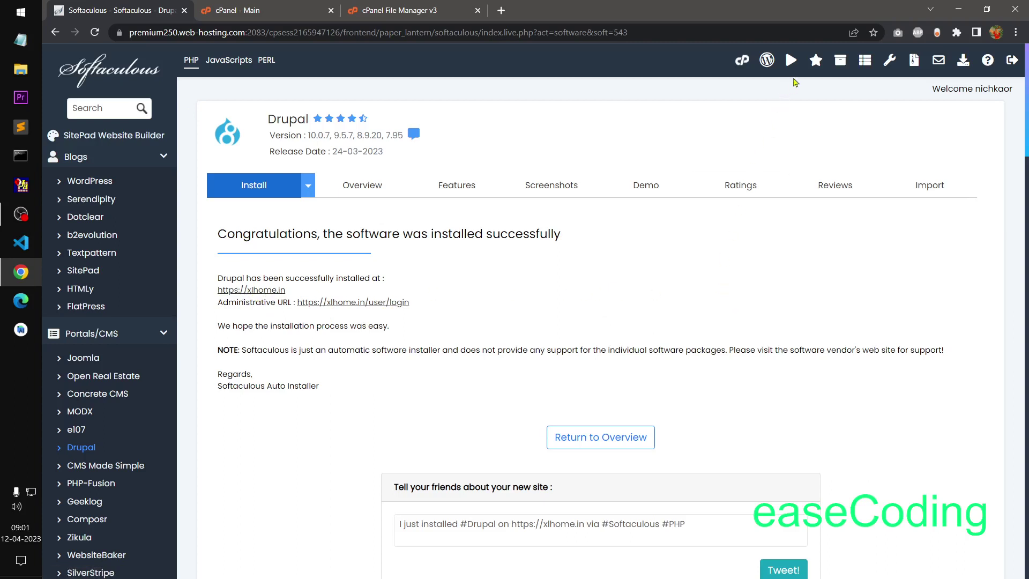
Step: Open Edit Details for the xlhome.in Drupal install and review its directory, database and path
left_click(840, 62)
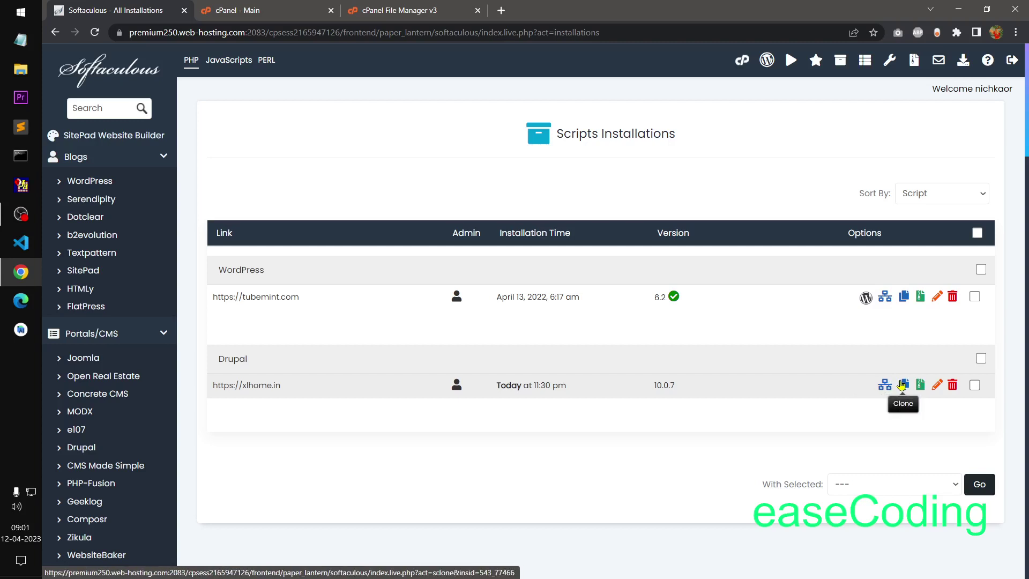
left_click(936, 387)
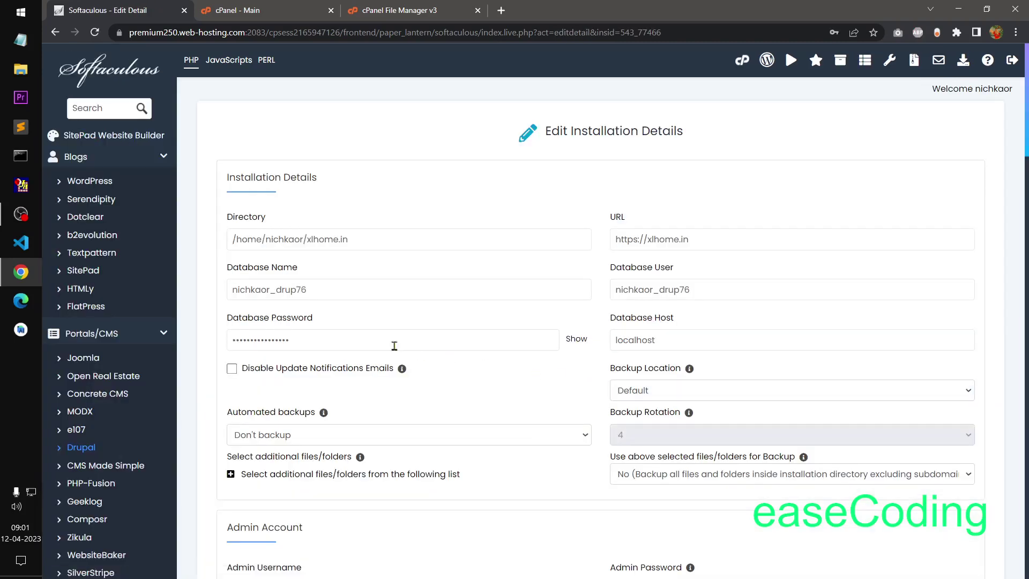
left_click(289, 295)
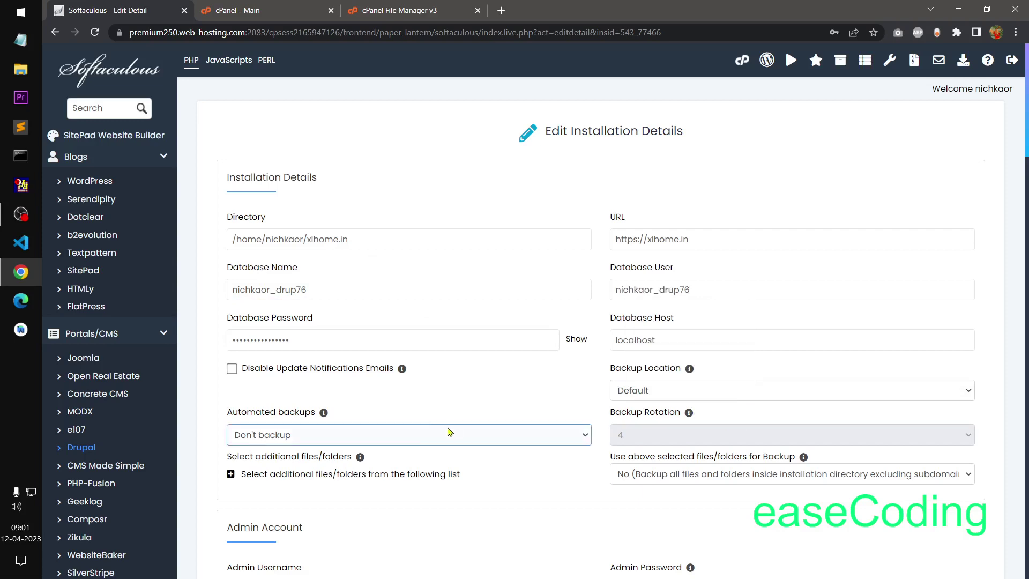
scroll(509, 450, "down", 15)
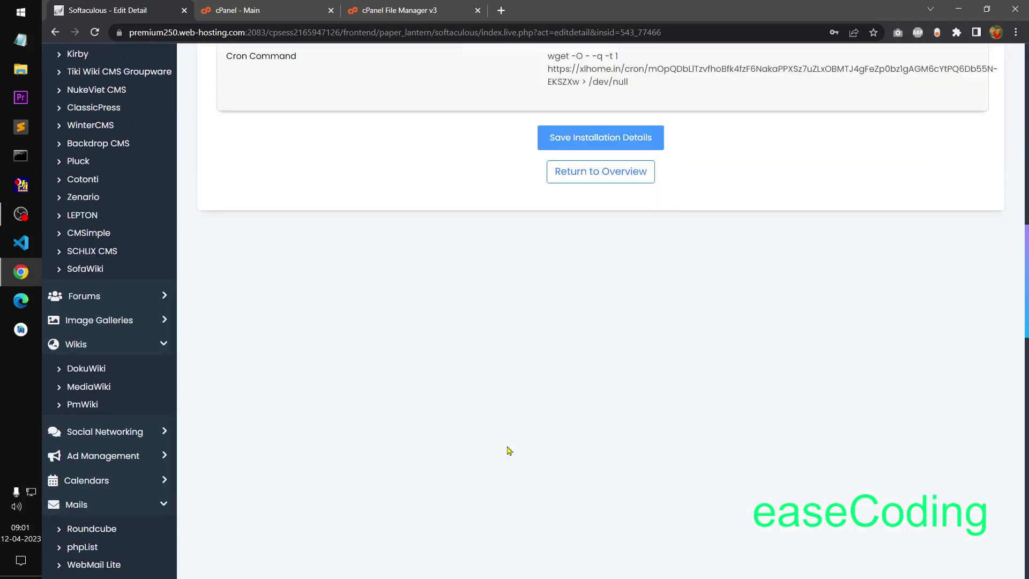
scroll(509, 450, "up", 8)
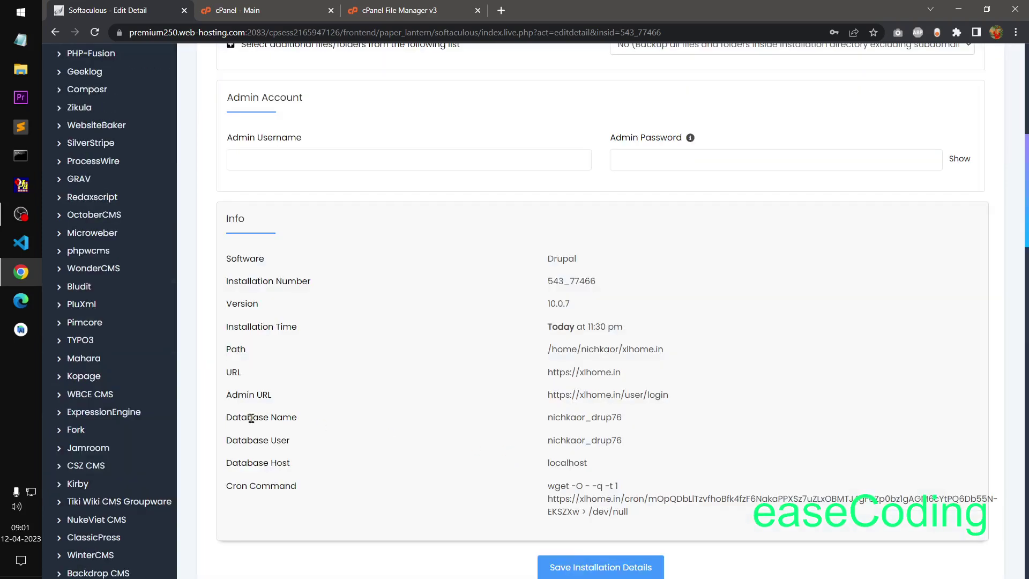
left_click_drag(525, 355, 666, 347)
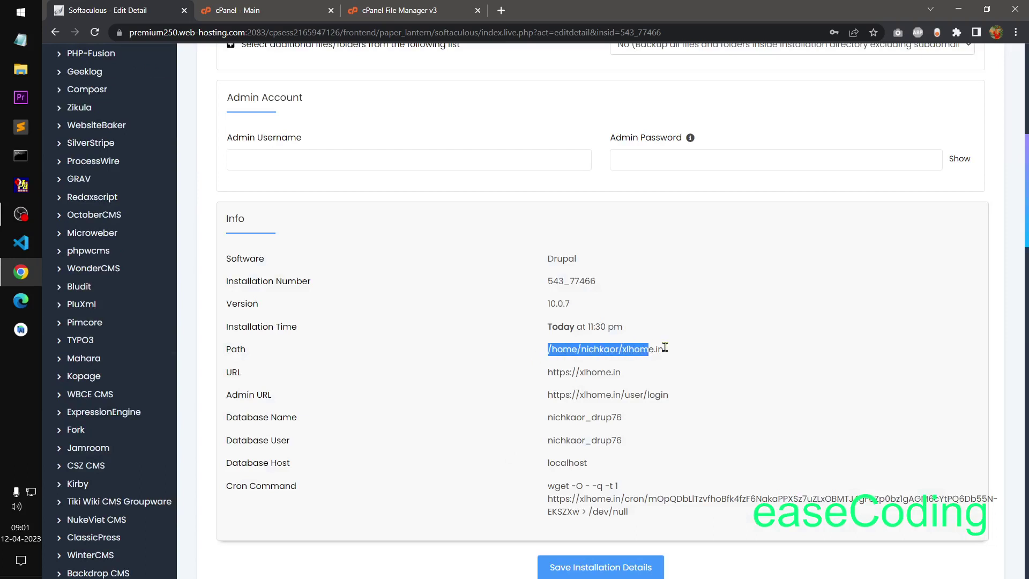
left_click(680, 391)
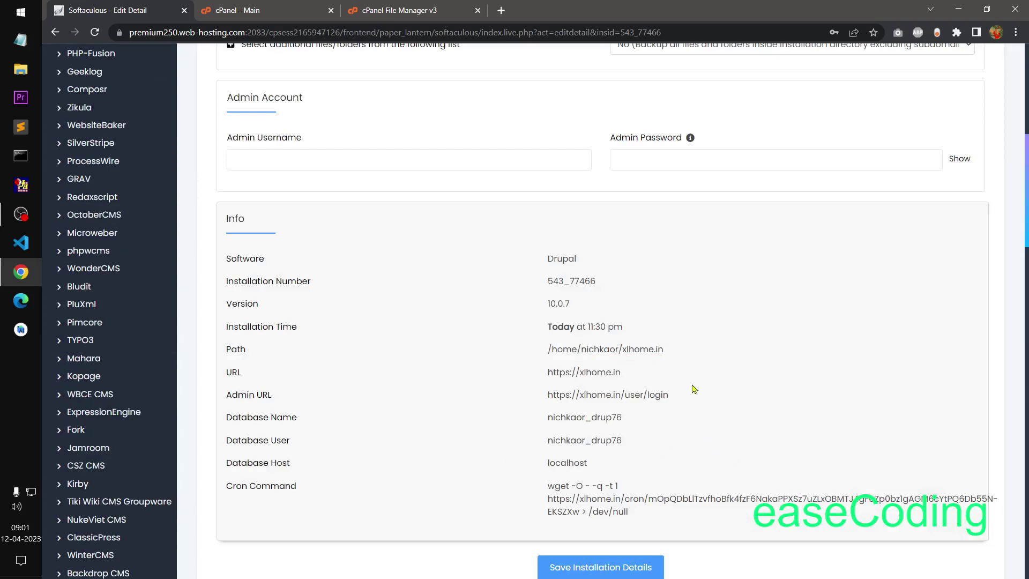
scroll(532, 465, "up", 8)
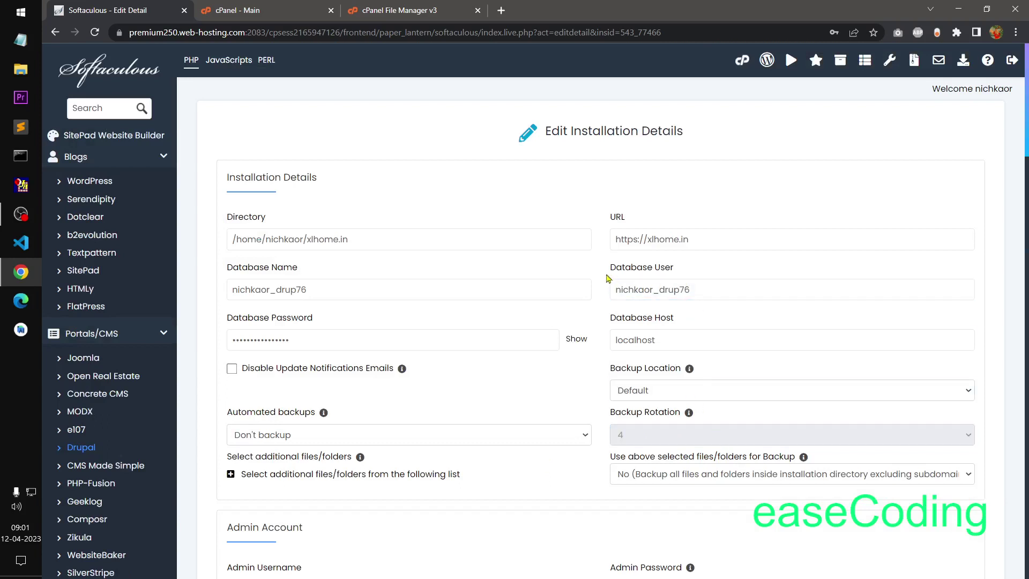
left_click(300, 241)
Step: Show, review, then hide the additional files and folders list for backups
left_click(308, 477)
scroll(407, 516, "down", 8)
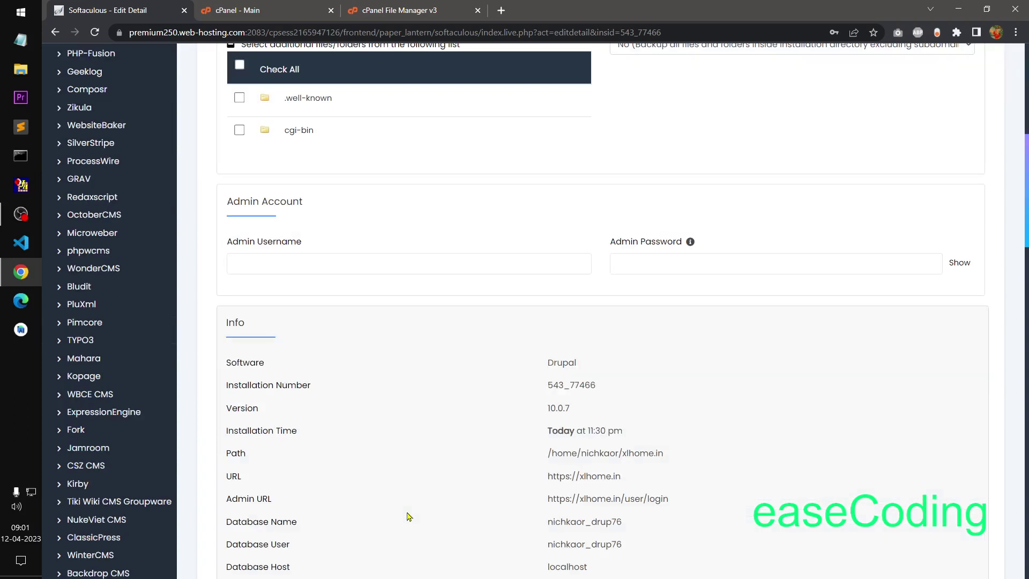
scroll(407, 516, "up", 8)
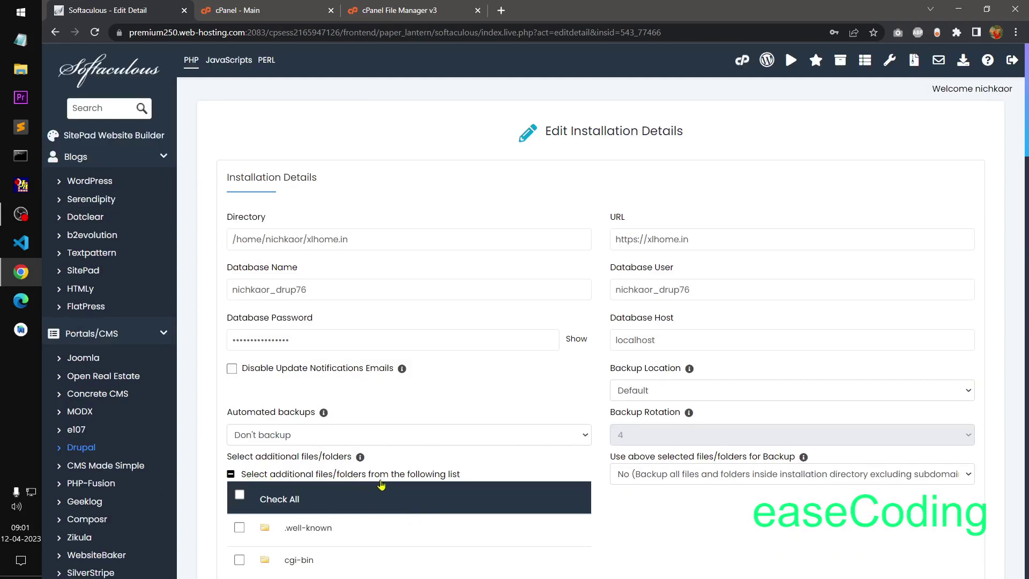
left_click(232, 475)
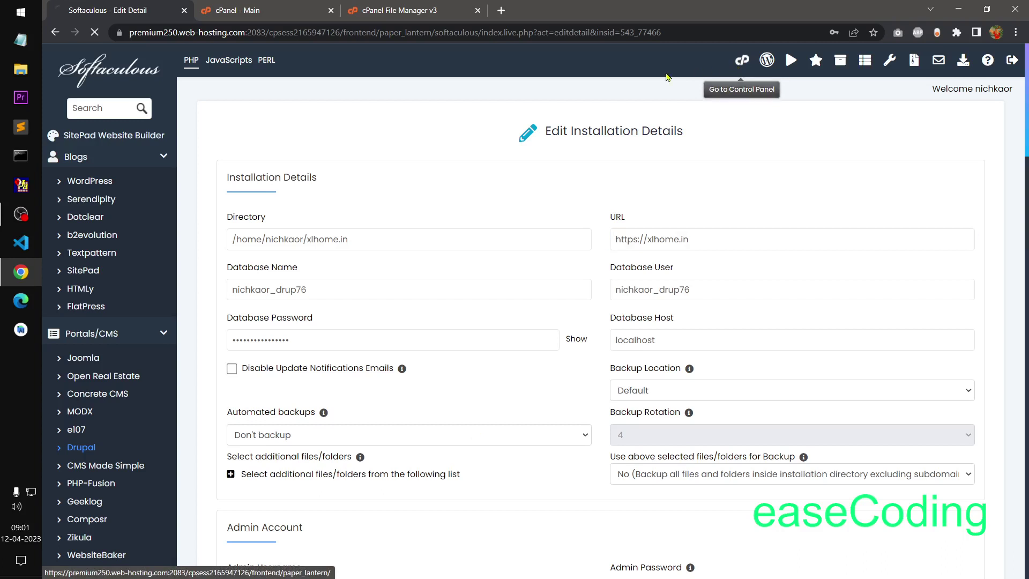
Step: Go back to the cPanel dashboard using the Go to Control Panel icon
left_click(741, 60)
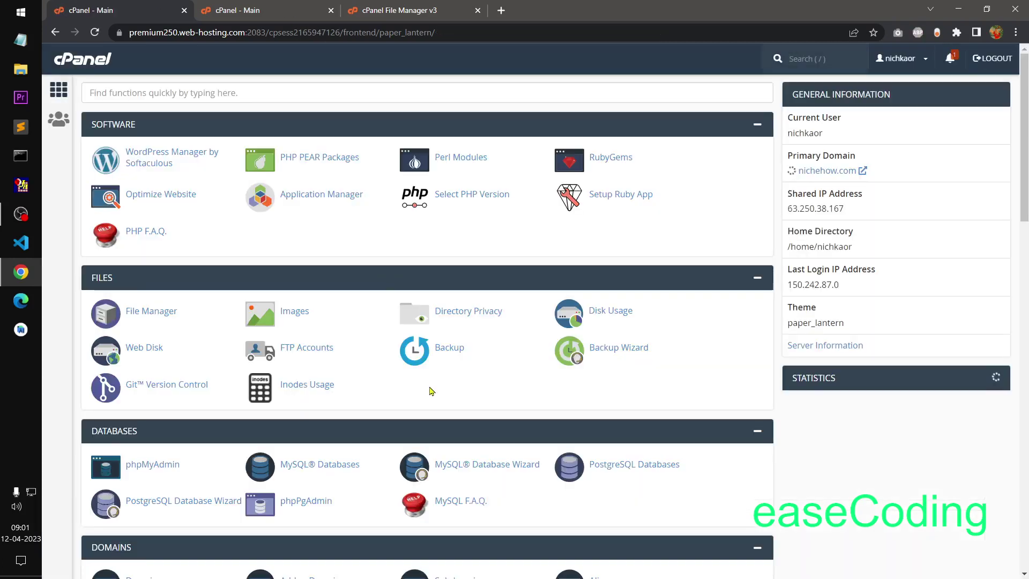